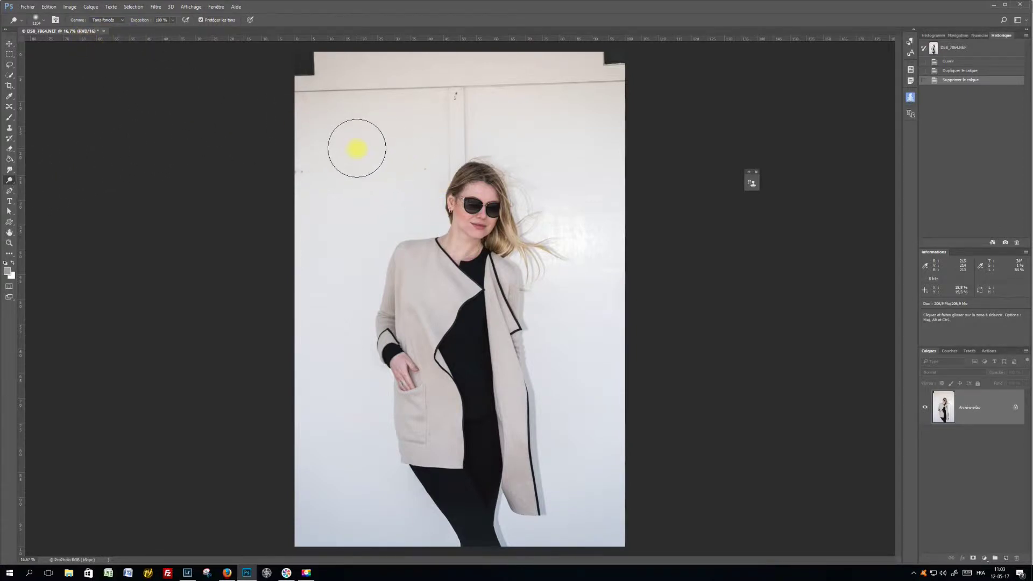
# - Review the Dodge tool's brush size, hardness, brush presets and tonal range (Gamme) choices
pyautogui.keyDown('alt'); pyautogui.rightClick(356, 149); pyautogui.keyUp('alt')
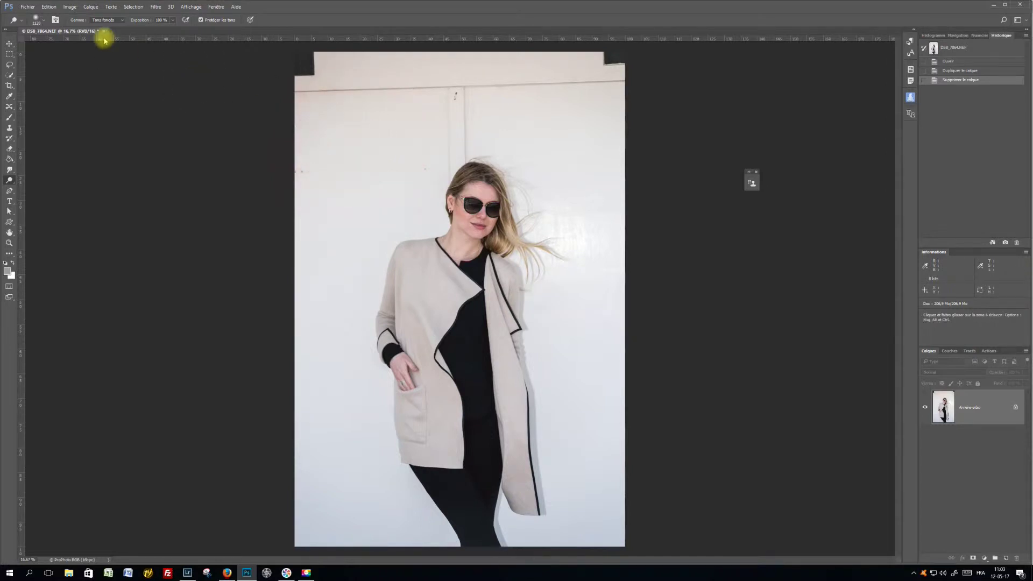
pyautogui.click(44, 21)
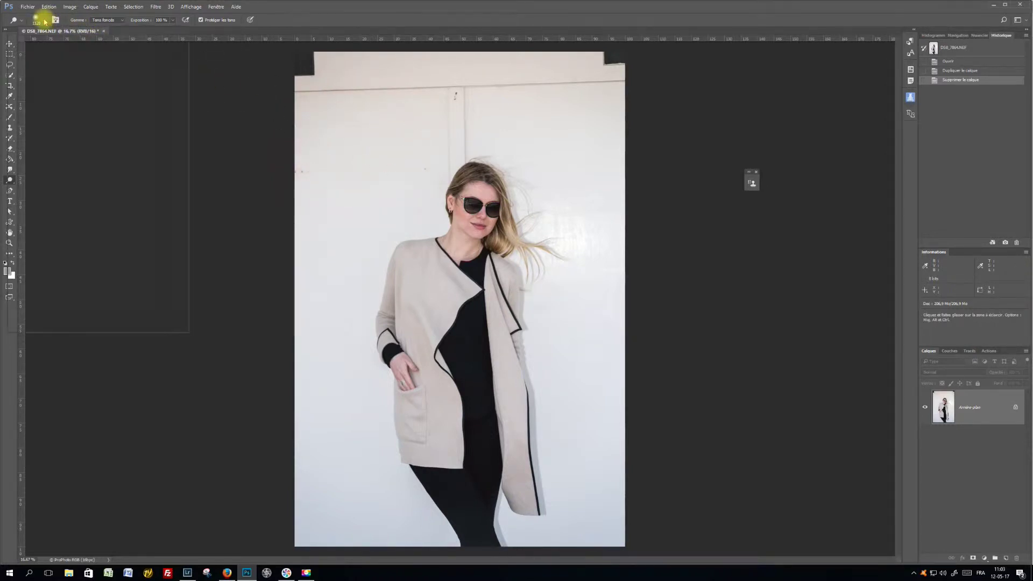
pyautogui.click(45, 20)
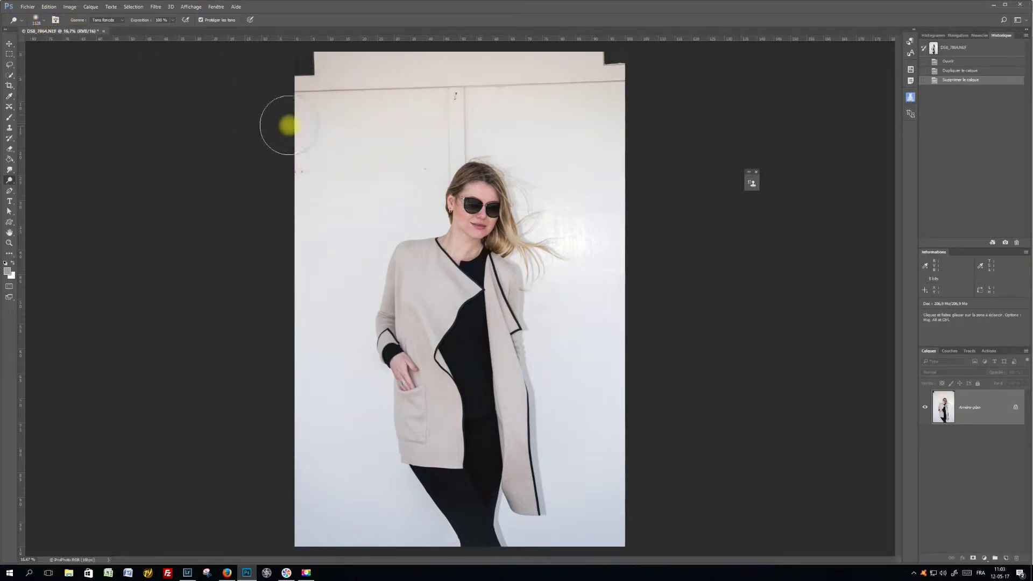
pyautogui.rightClick(343, 138)
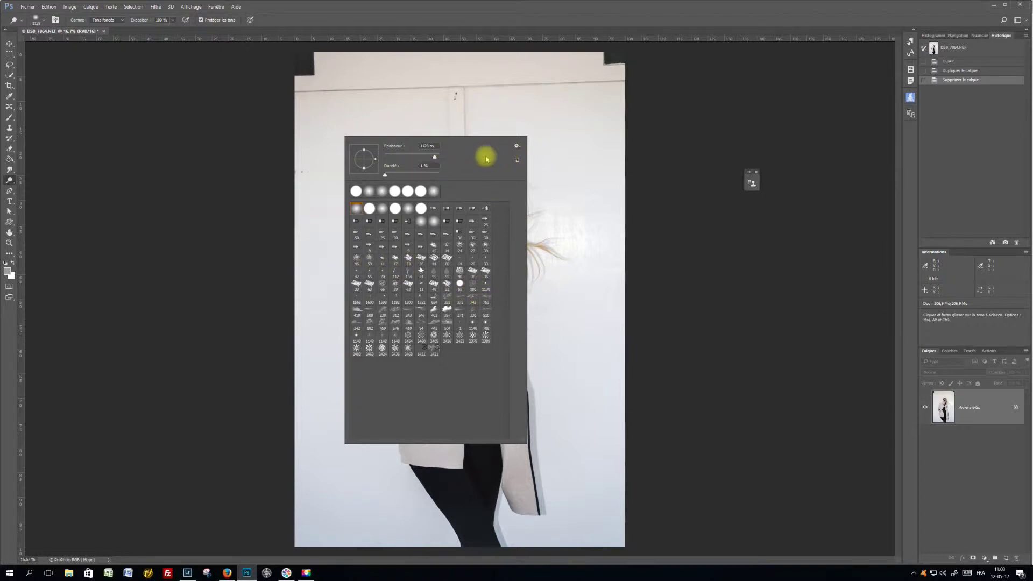
pyautogui.press('Escape')
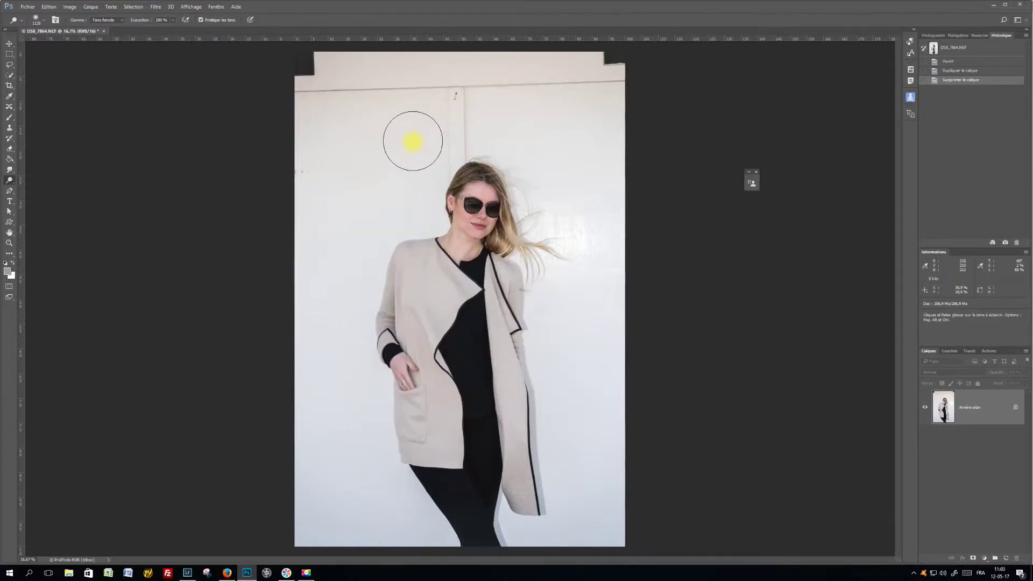
pyautogui.click(123, 21)
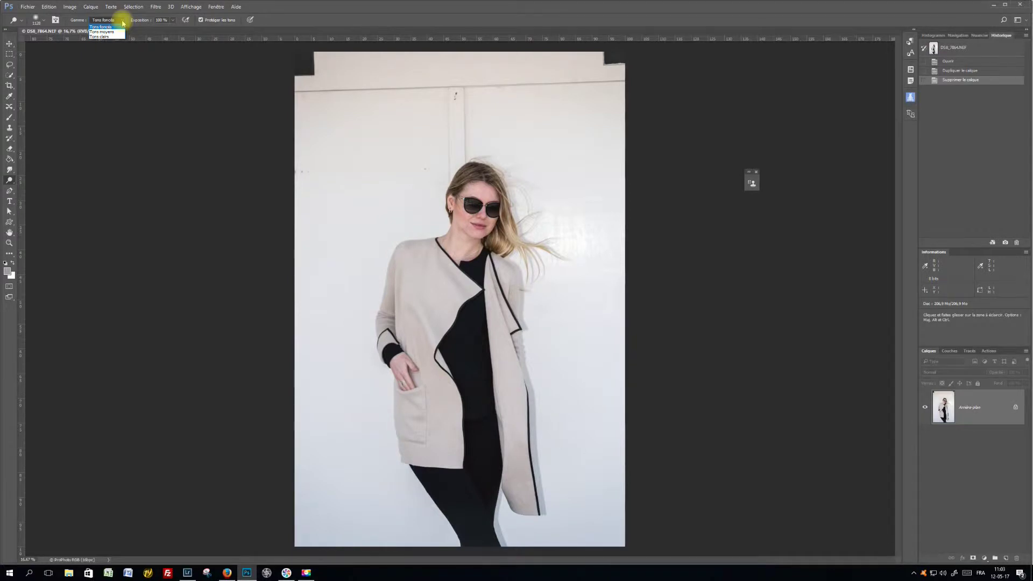
pyautogui.click(122, 22)
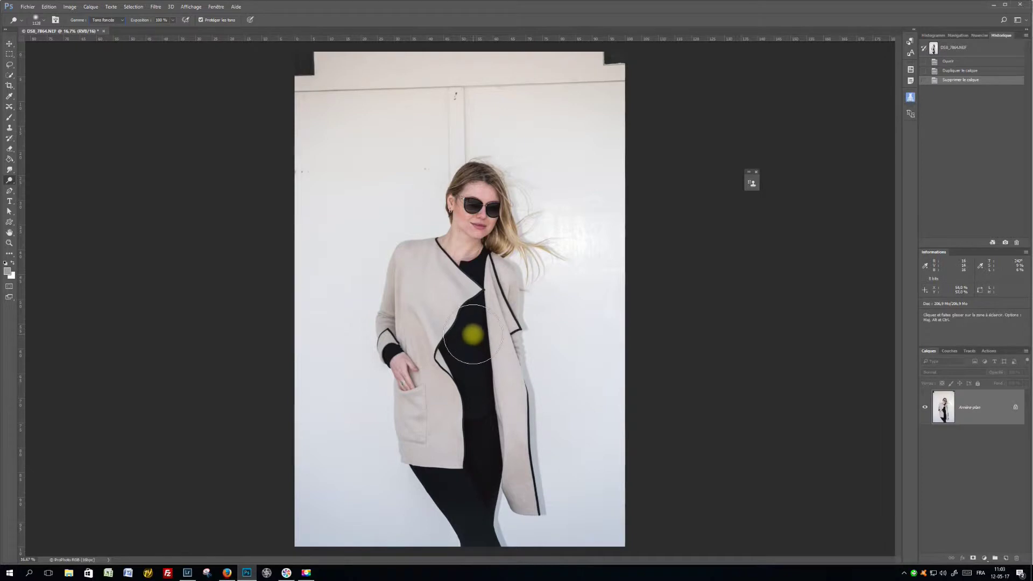
# - Try dodging the black top and trousers in Tons foncés at 100 % exposure, and revert the photo to its opened state
pyautogui.moveTo(467, 335)
pyautogui.mouseDown()
pyautogui.moveTo(486, 446)
pyautogui.moveTo(468, 343)
pyautogui.moveTo(476, 471)
pyautogui.moveTo(483, 339)
pyautogui.moveTo(478, 436)
pyautogui.moveTo(466, 316)
pyautogui.moveTo(478, 486)
pyautogui.moveTo(483, 358)
pyautogui.moveTo(480, 345)
pyautogui.moveTo(479, 486)
pyautogui.moveTo(479, 316)
pyautogui.moveTo(494, 449)
pyautogui.moveTo(482, 296)
pyautogui.moveTo(476, 501)
pyautogui.mouseUp()
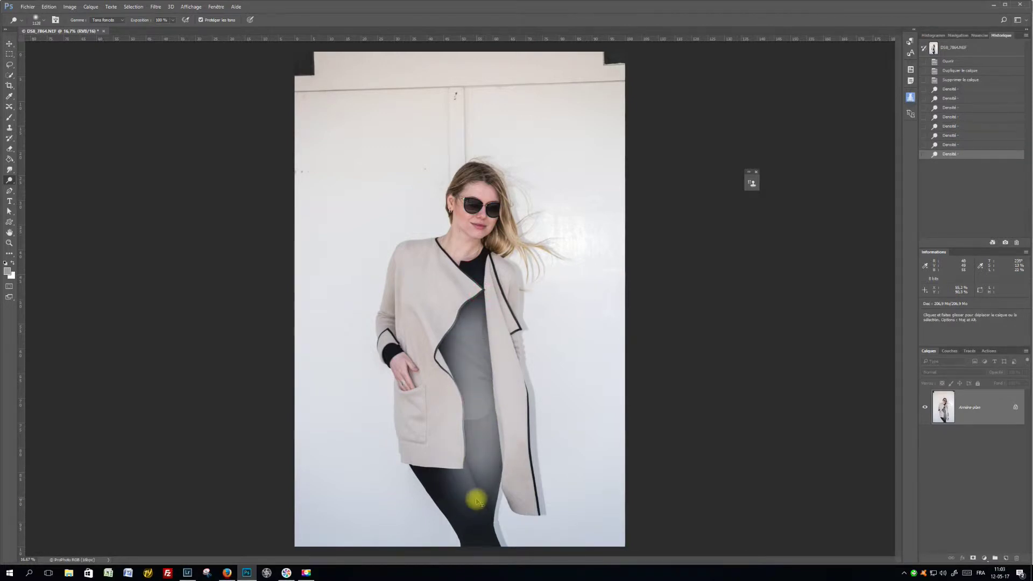
pyautogui.hotkey('ctrl', 'z')
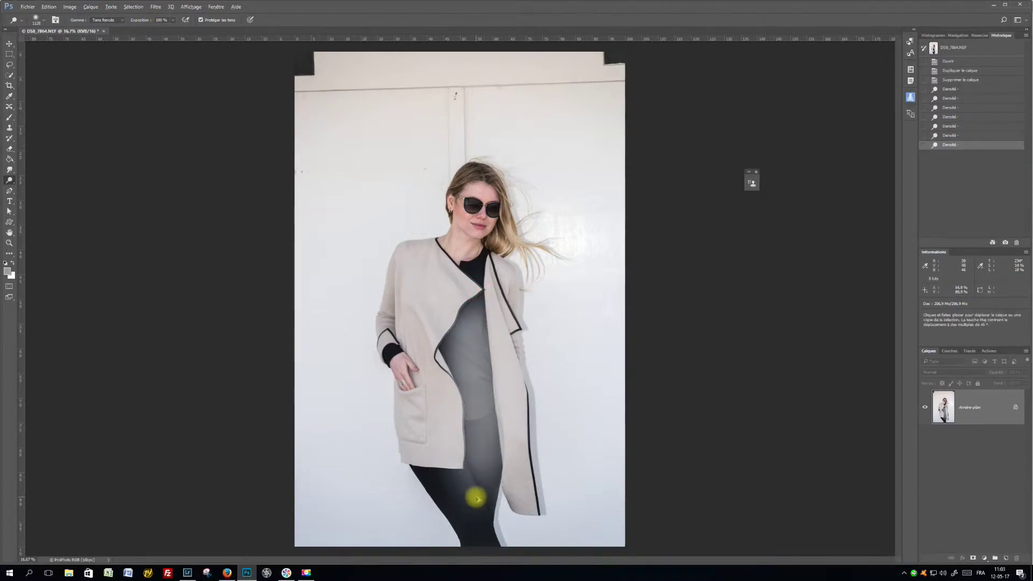
pyautogui.hotkey('ctrl', 'alt', 'z')
pyautogui.hotkey('ctrl', 'alt', 'z')
pyautogui.hotkey('ctrl', 'alt', 'z')
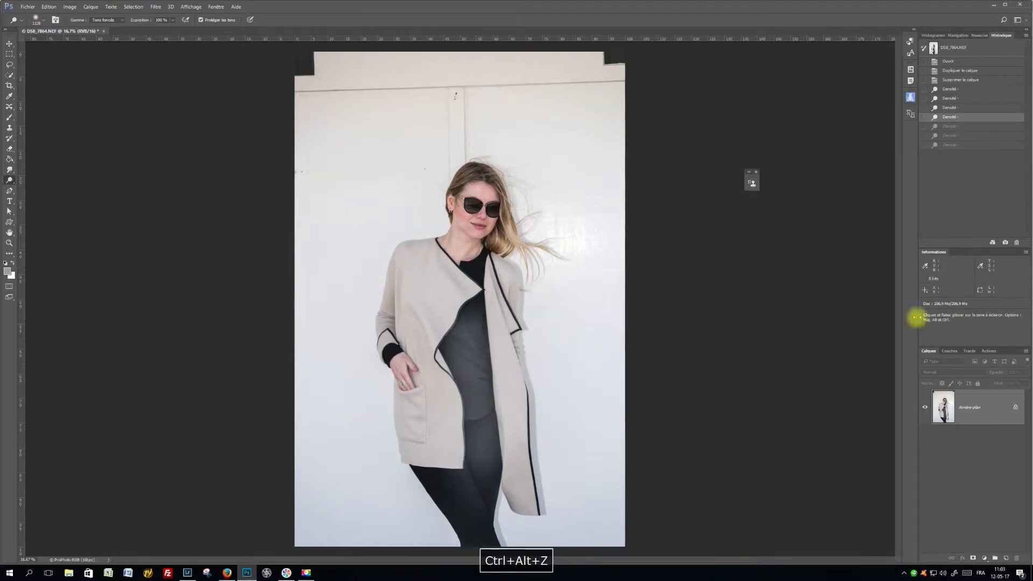
pyautogui.click(950, 61)
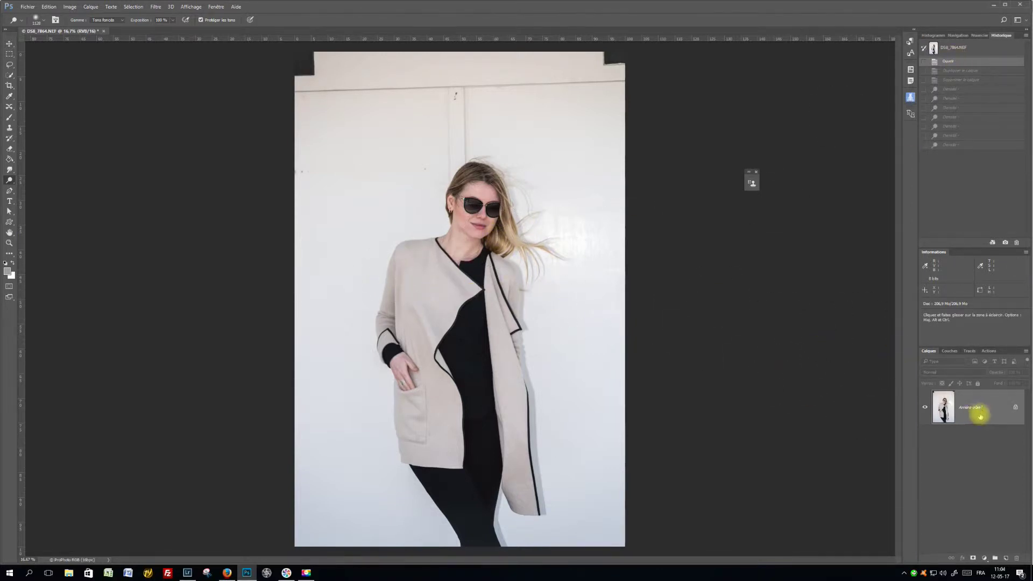
# - Duplicate the background layer and dodge the woman's hair on the copy in Tons moyens at 100 % exposure
pyautogui.moveTo(977, 409); pyautogui.dragTo(1007, 560)
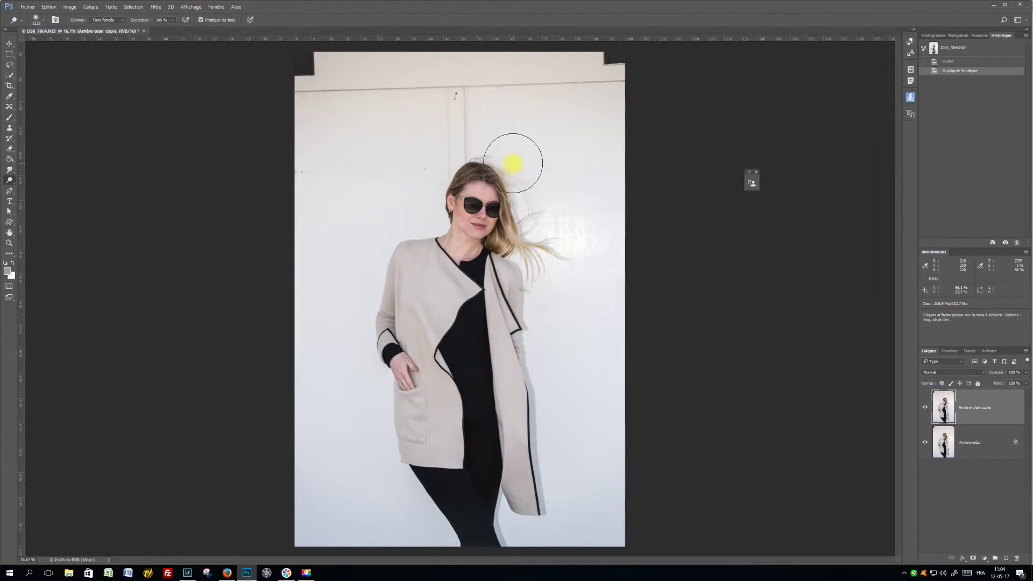
pyautogui.click(123, 20)
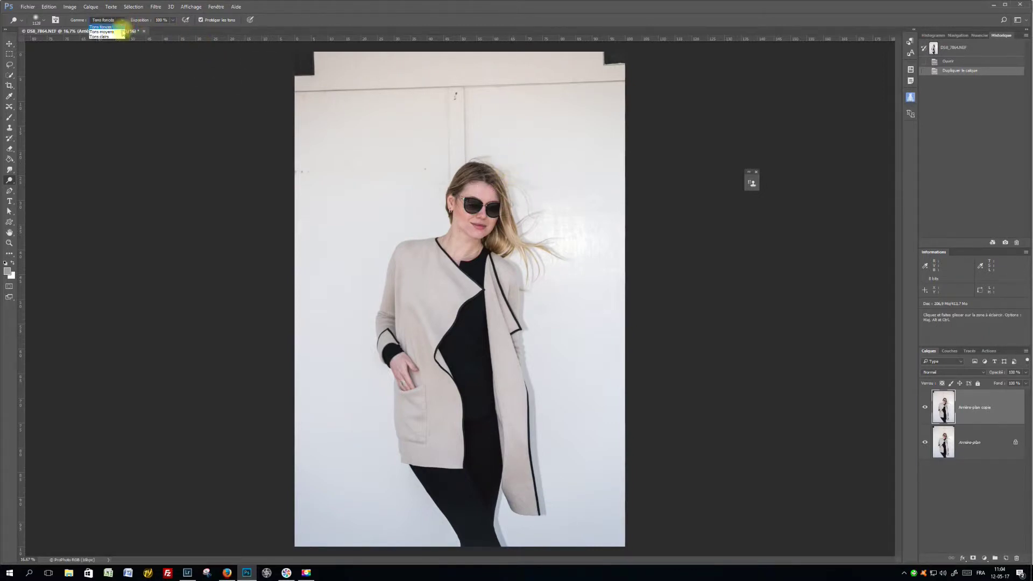
pyautogui.click(123, 32)
pyautogui.moveTo(519, 184)
pyautogui.mouseDown()
pyautogui.moveTo(511, 257)
pyautogui.moveTo(509, 189)
pyautogui.moveTo(510, 267)
pyautogui.moveTo(504, 200)
pyautogui.moveTo(513, 256)
pyautogui.mouseUp()
pyautogui.click(506, 199)
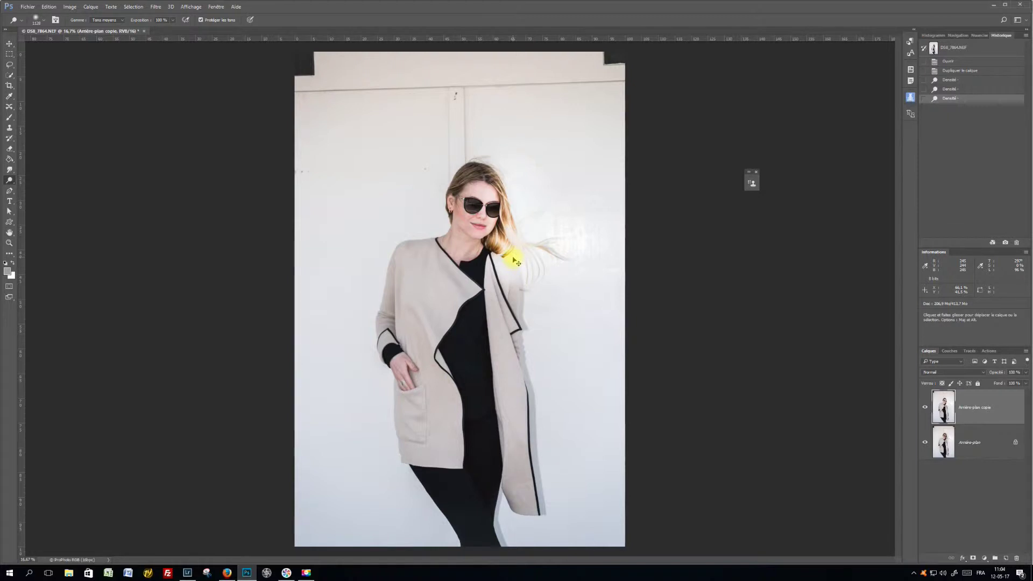
# - Undo the midtone dodge strokes over the hair
pyautogui.hotkey('ctrl', 'z')
pyautogui.hotkey('ctrl', 'z')
pyautogui.hotkey('ctrl', 'z')
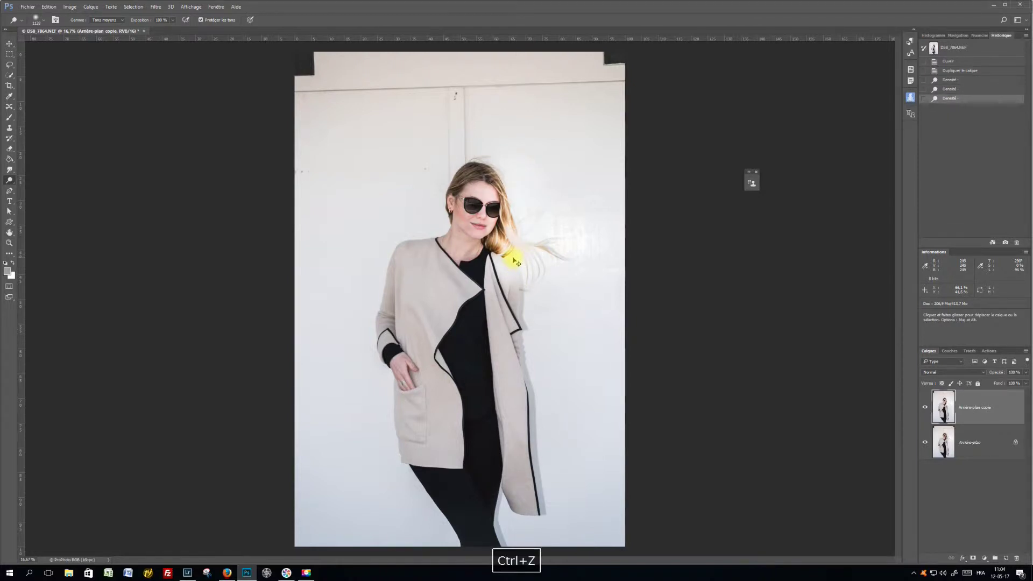
pyautogui.hotkey('ctrl', 'alt', 'z')
pyautogui.hotkey('ctrl', 'alt', 'z')
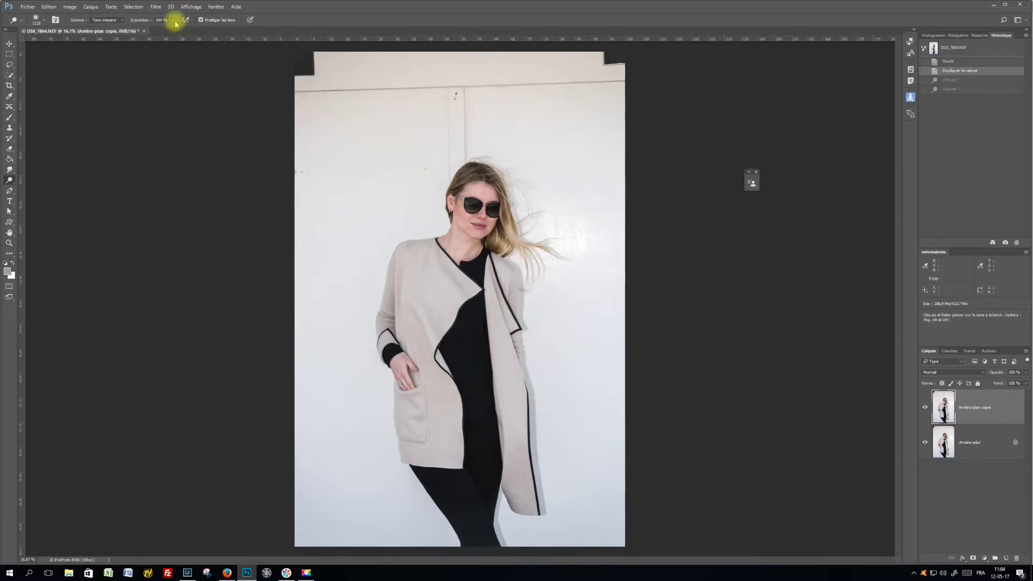
# - Try dodging the face and neck in Tons clairs at 100 % exposure, and undo the stroke
pyautogui.click(123, 20)
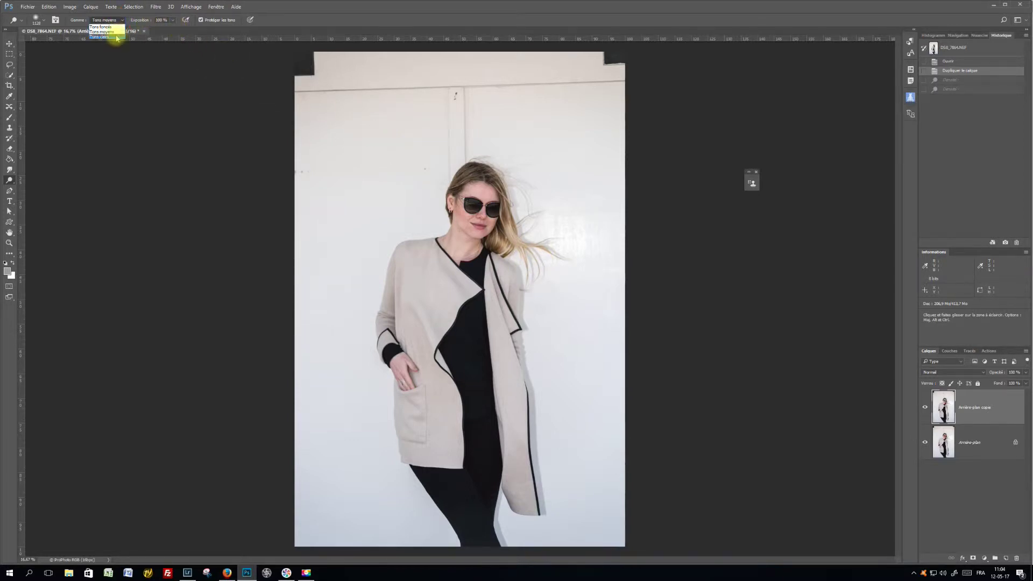
pyautogui.click(110, 41)
pyautogui.moveTo(464, 188)
pyautogui.mouseDown()
pyautogui.moveTo(473, 178)
pyautogui.moveTo(466, 258)
pyautogui.mouseUp()
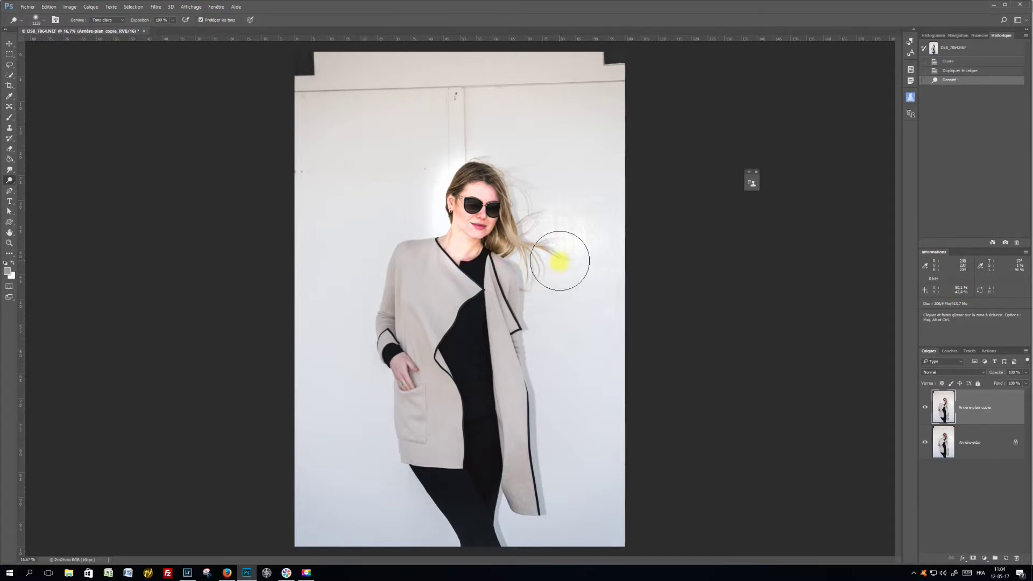
pyautogui.hotkey('ctrl', 'z')
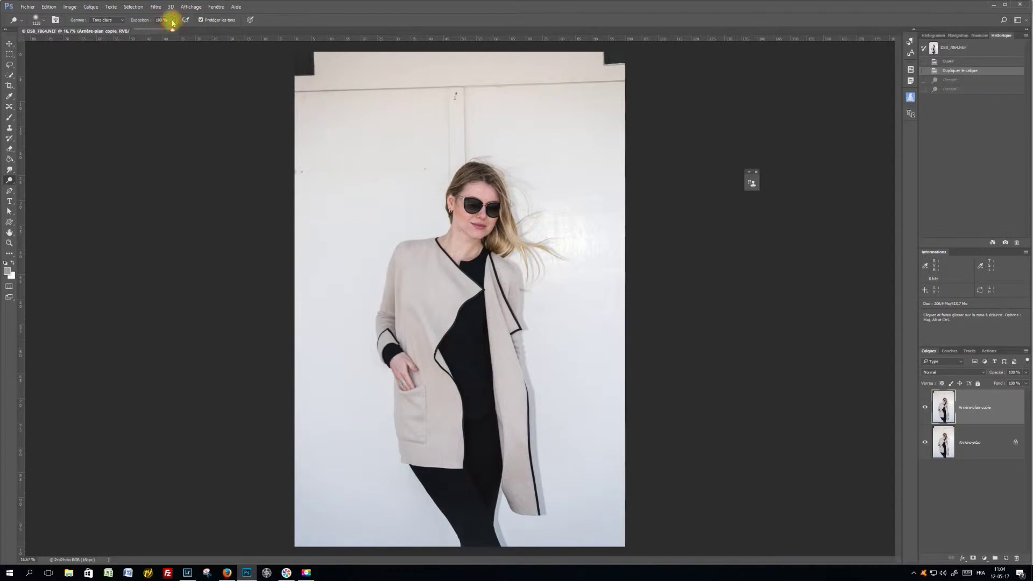
# - Lower the Dodge exposure to about 41 %, try brightening the highlights around the head, and undo it
pyautogui.moveTo(172, 30); pyautogui.dragTo(152, 32)
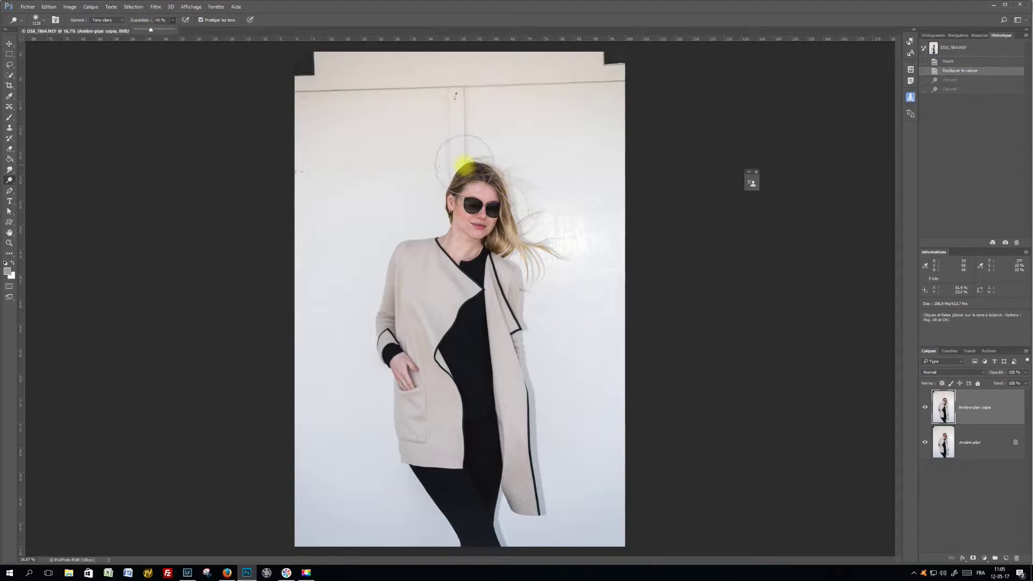
pyautogui.click(462, 164)
pyautogui.moveTo(461, 164); pyautogui.dragTo(455, 253)
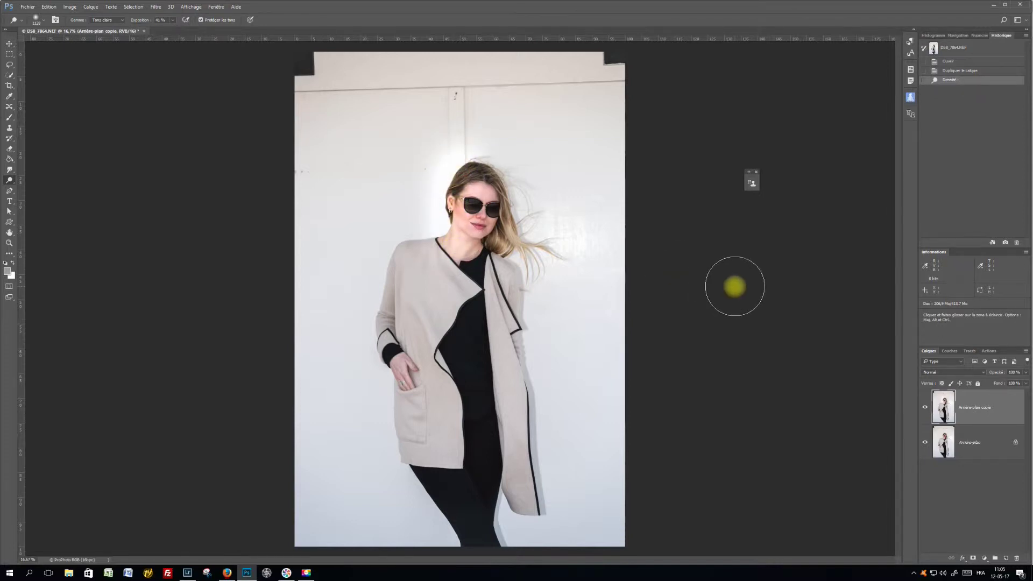
pyautogui.moveTo(458, 162); pyautogui.dragTo(446, 246)
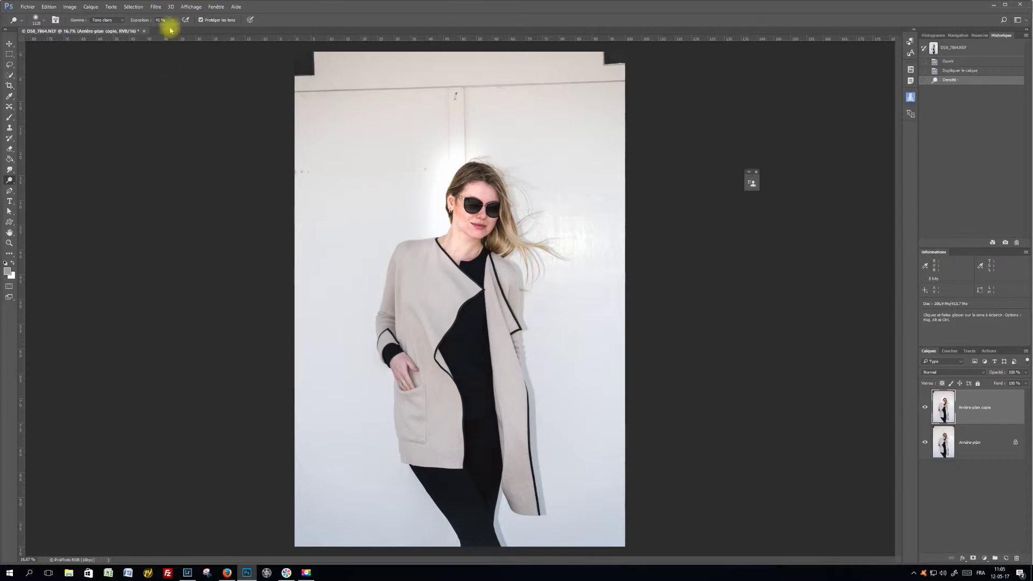
pyautogui.hotkey('ctrl', 'z')
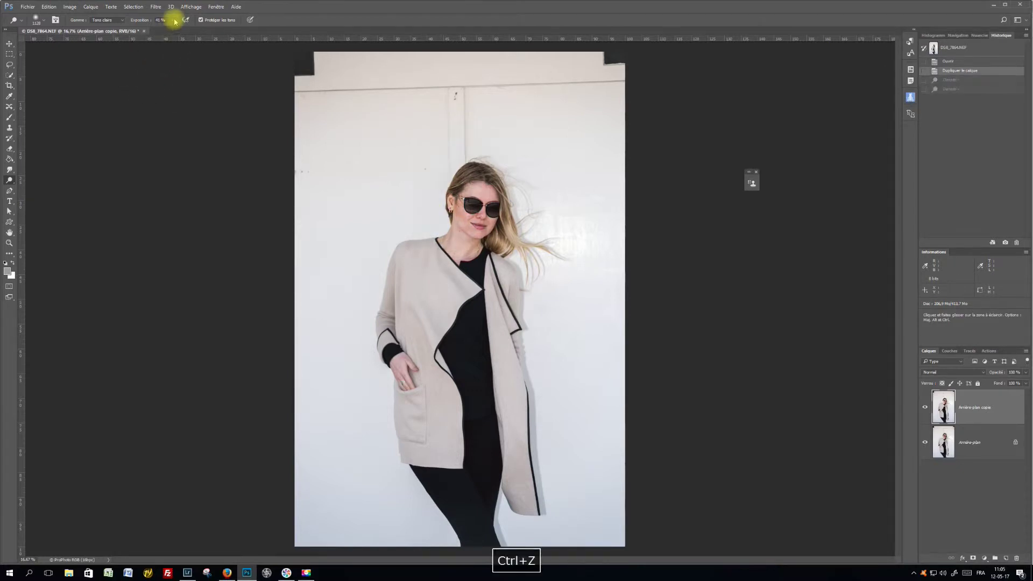
# - Reduce the Dodge exposure to about 13 % and gently brighten the highlights around the face and neck
pyautogui.moveTo(172, 29); pyautogui.dragTo(160, 30)
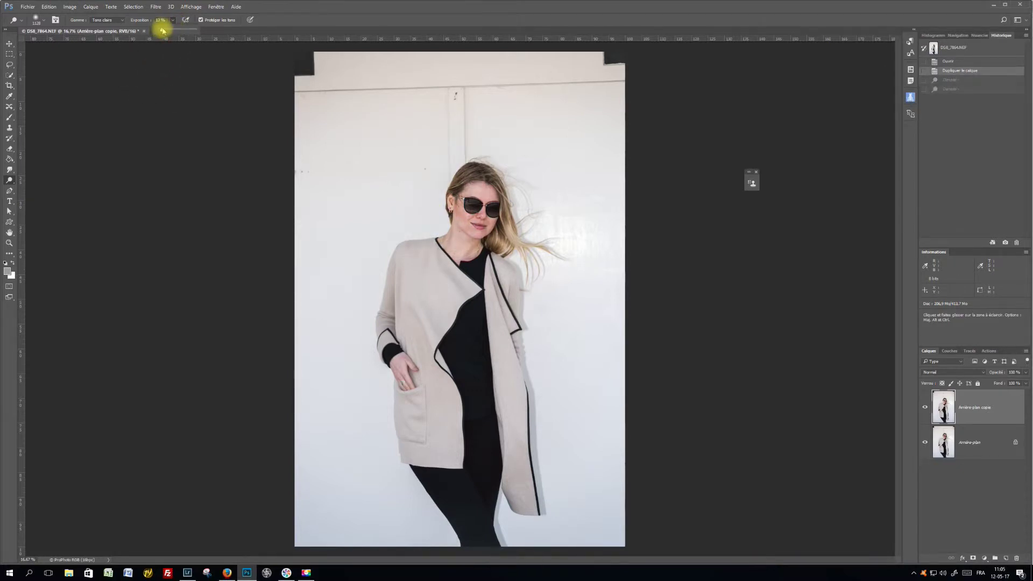
pyautogui.moveTo(458, 161); pyautogui.dragTo(443, 258)
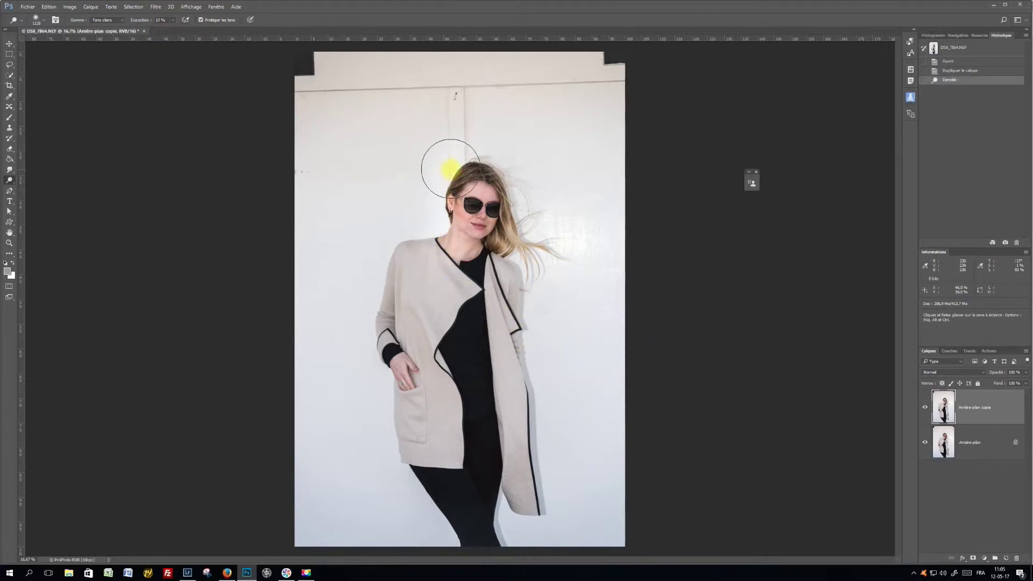
pyautogui.moveTo(450, 168)
pyautogui.mouseDown()
pyautogui.moveTo(442, 254)
pyautogui.moveTo(472, 254)
pyautogui.mouseUp()
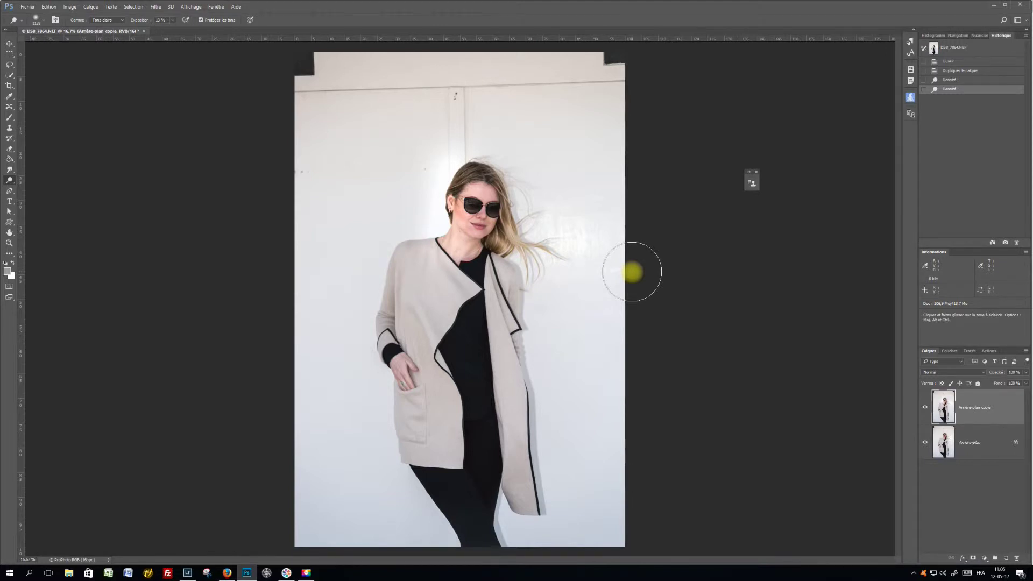
# - Darken the woman's hair beside her face using the Burn tool (Densité +) in Tons moyens
pyautogui.click(13, 184)
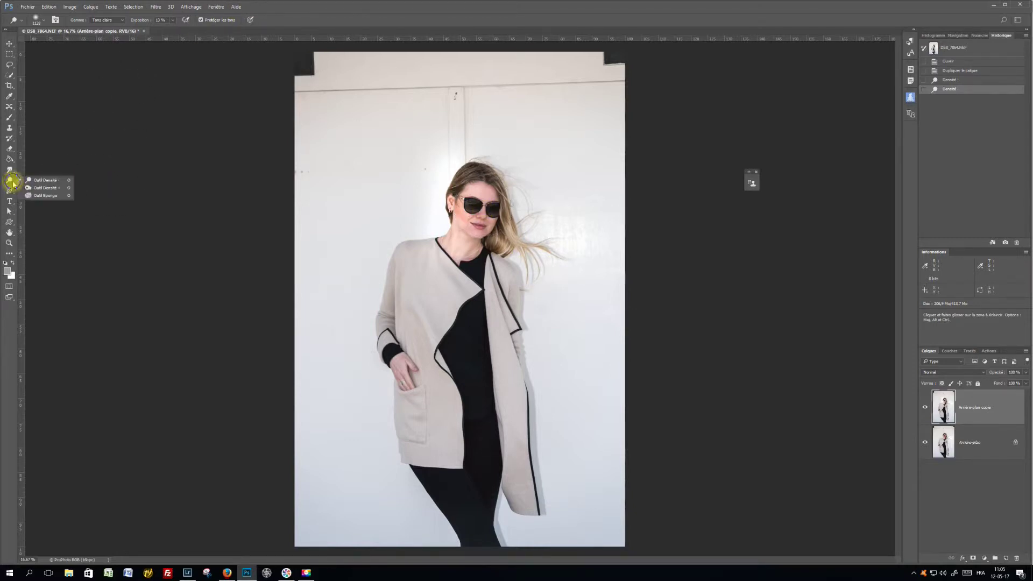
pyautogui.click(51, 188)
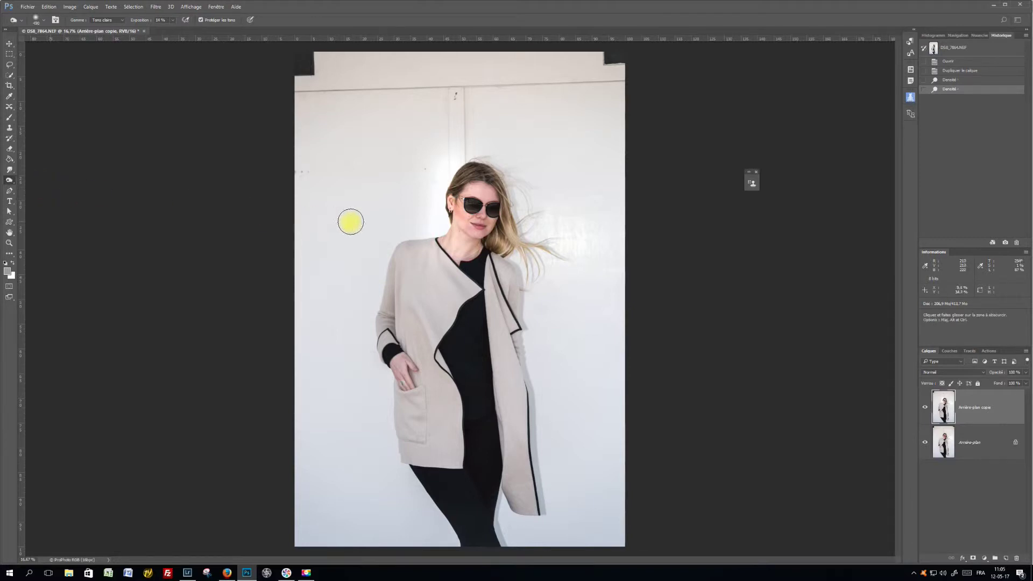
pyautogui.click(122, 20)
pyautogui.click(103, 32)
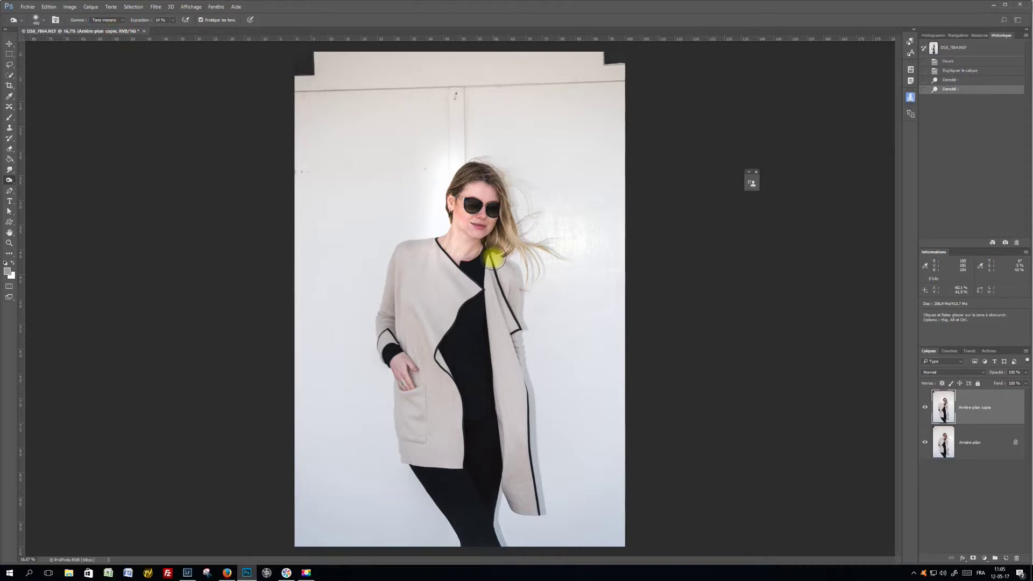
pyautogui.click(494, 180)
pyautogui.click(488, 244)
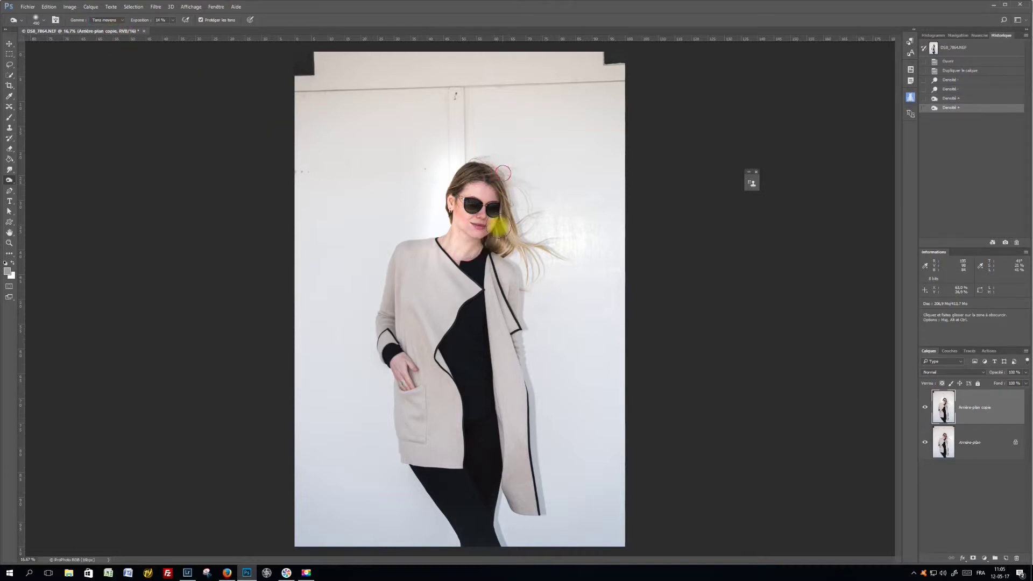
pyautogui.click(498, 225)
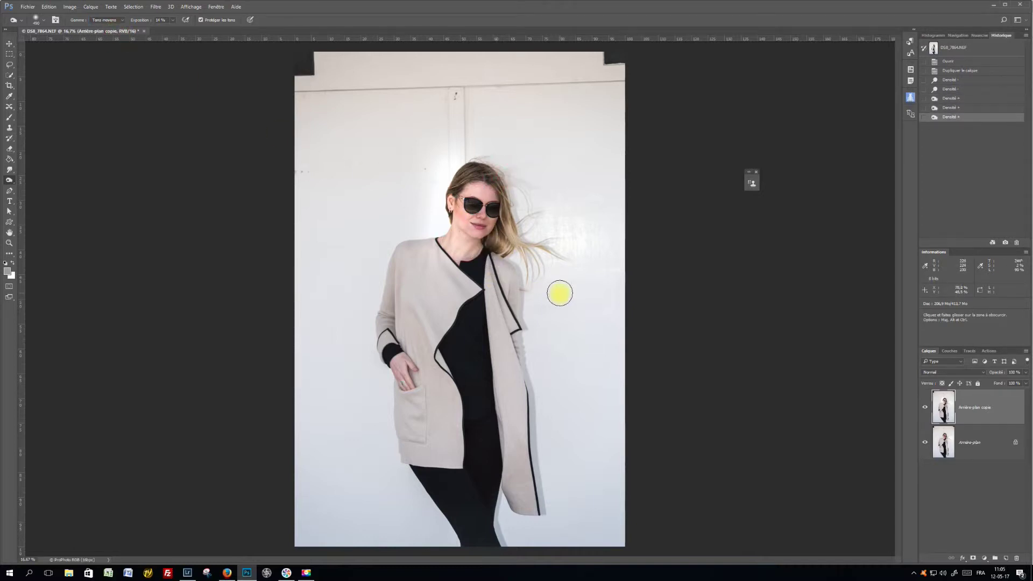
# - Delete the duplicated background layer and add a new empty layer above the background
pyautogui.click(124, 21)
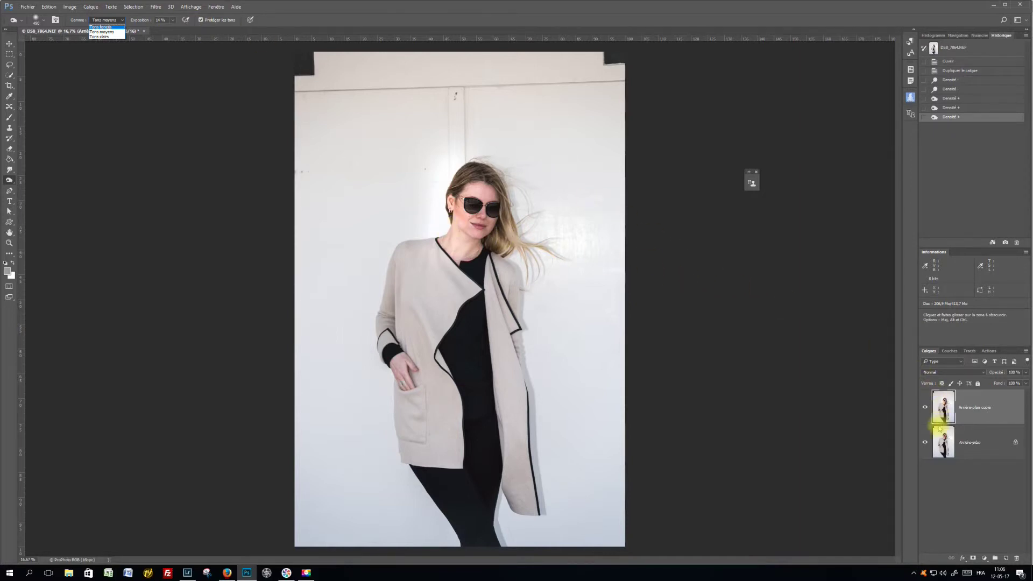
pyautogui.click(1002, 417)
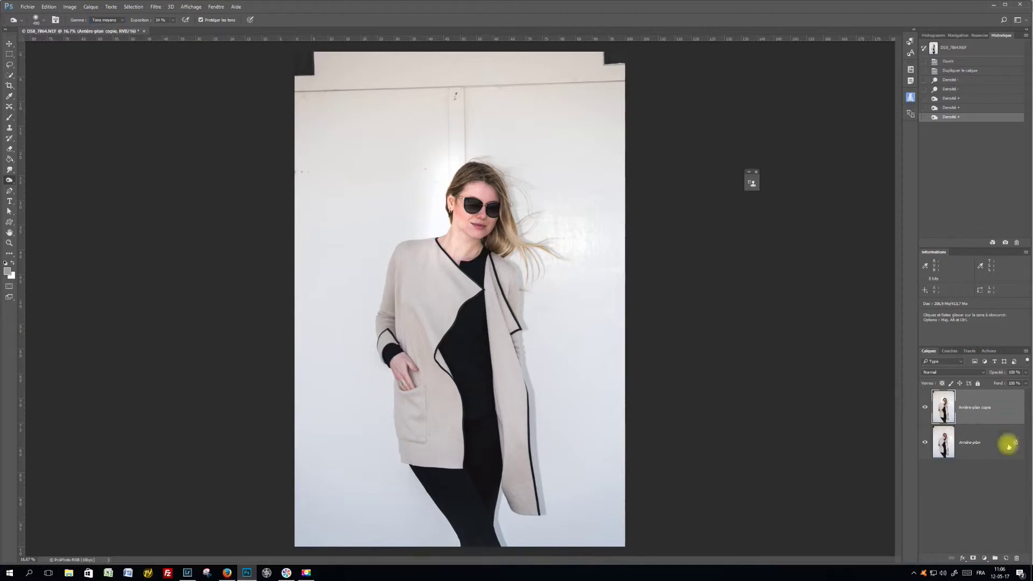
pyautogui.moveTo(1006, 404); pyautogui.dragTo(1017, 559)
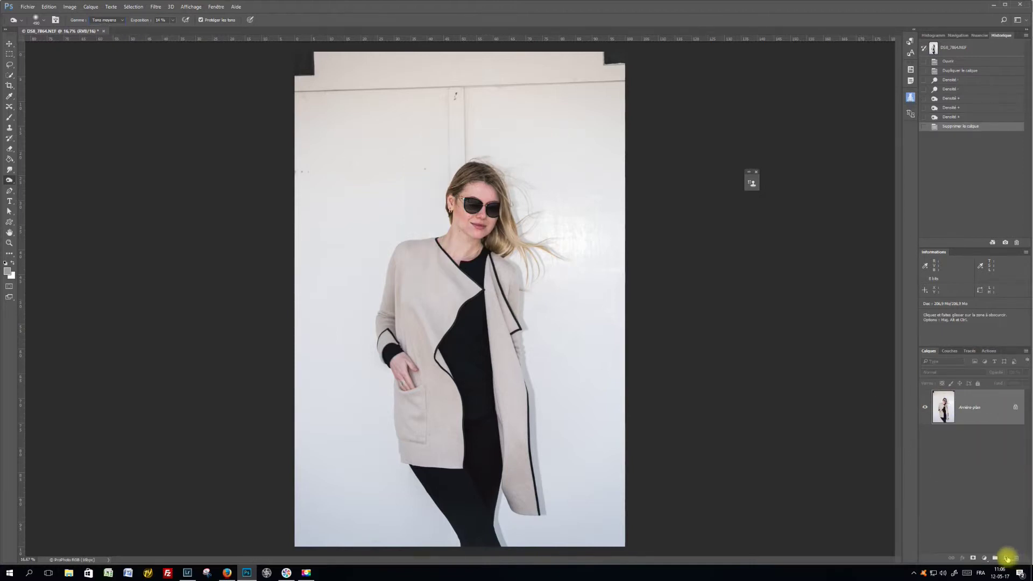
pyautogui.click(1006, 558)
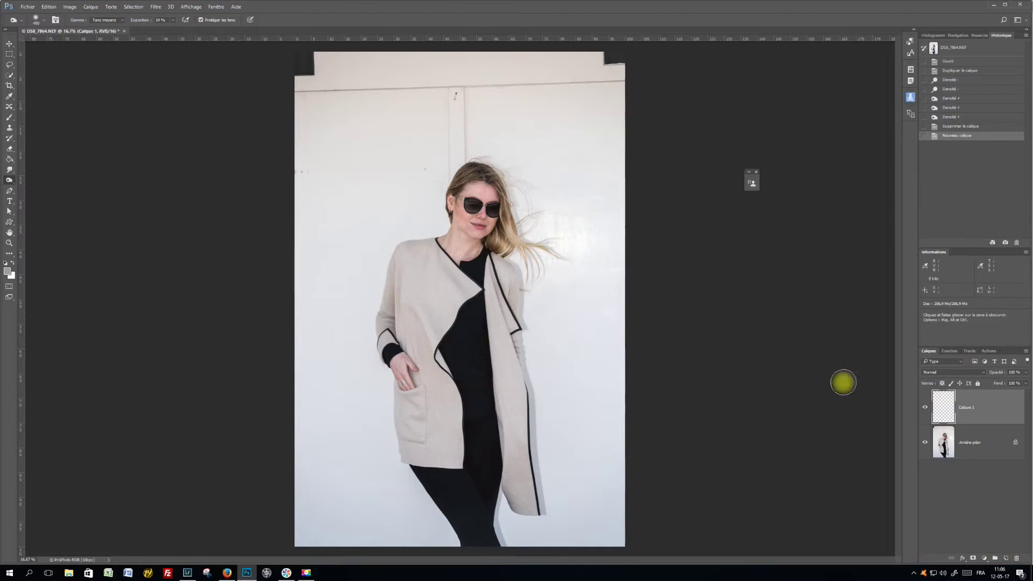
# - Fill the new empty layer with 50% gris and set its blend mode to Incrustation
pyautogui.click(49, 6)
pyautogui.click(56, 130)
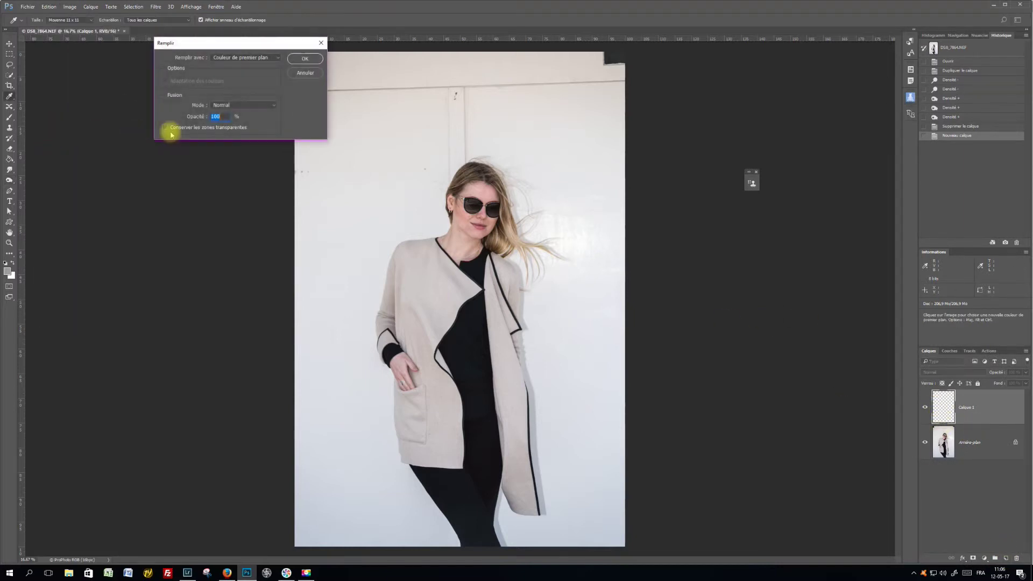
pyautogui.click(260, 105)
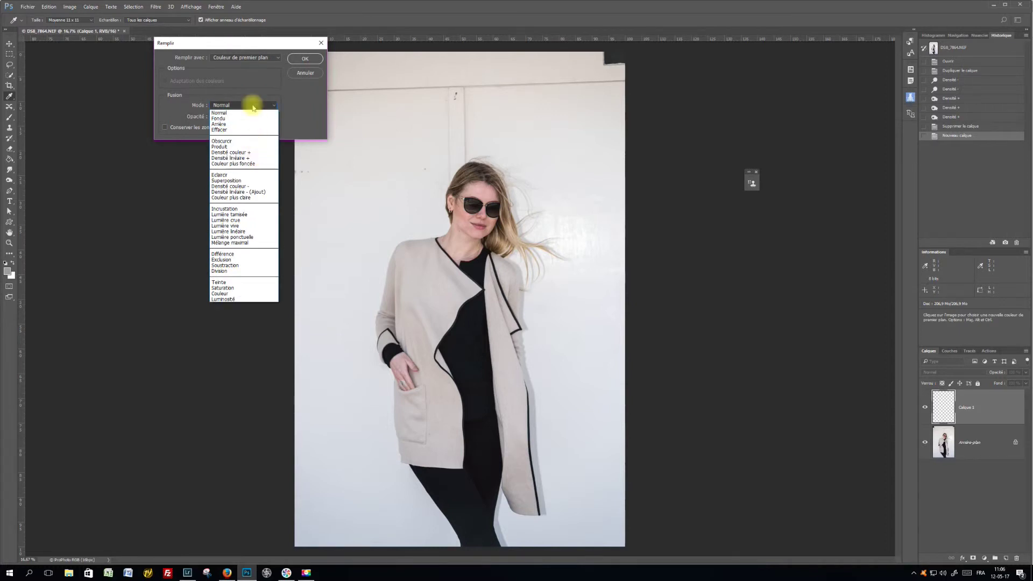
pyautogui.click(250, 111)
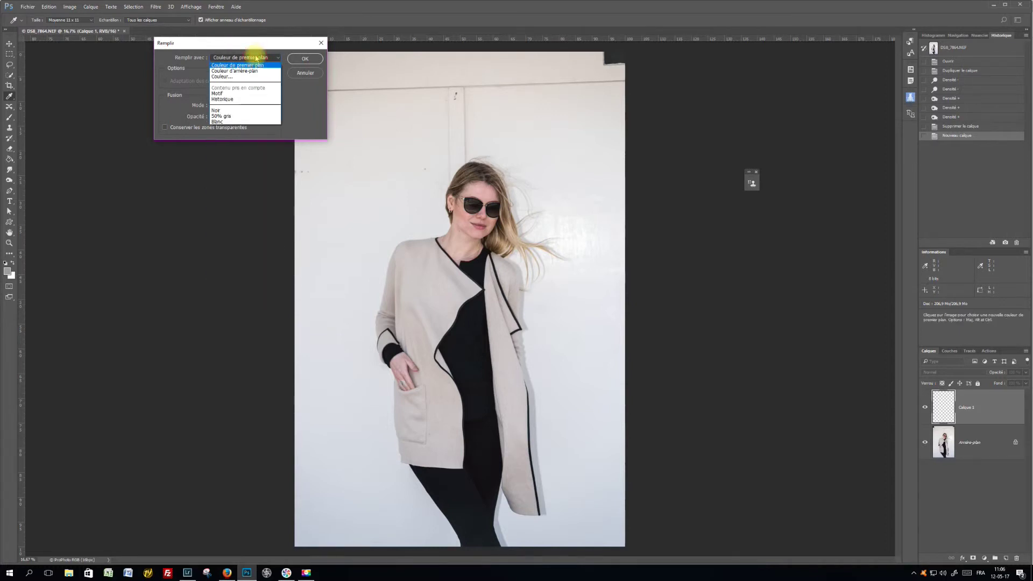
pyautogui.click(239, 115)
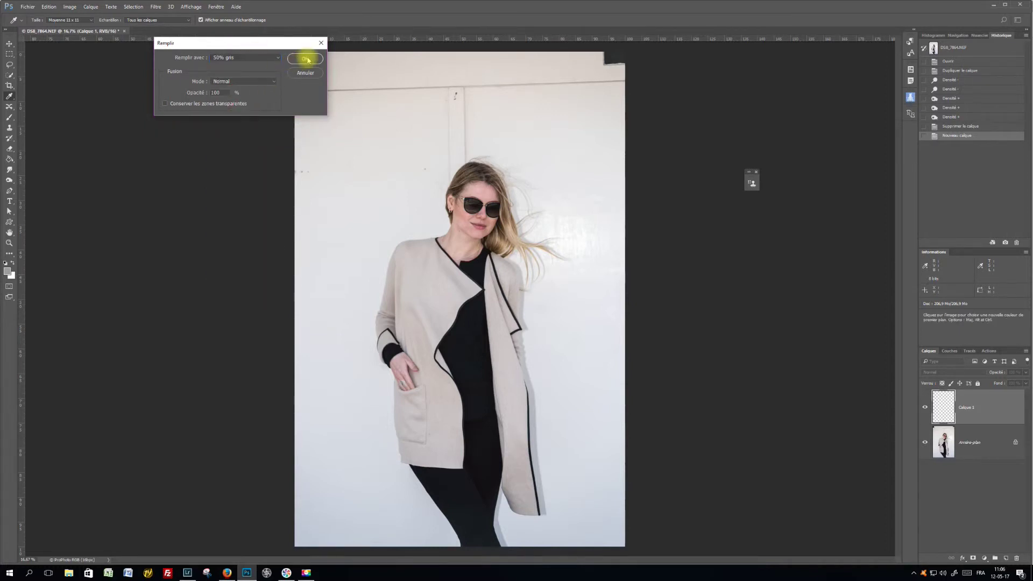
pyautogui.click(307, 59)
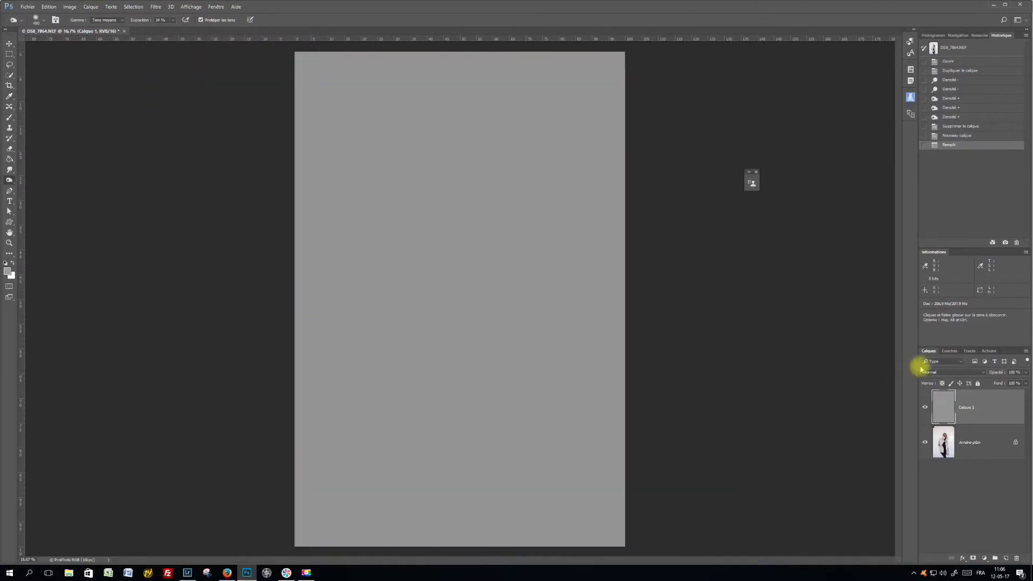
pyautogui.click(947, 375)
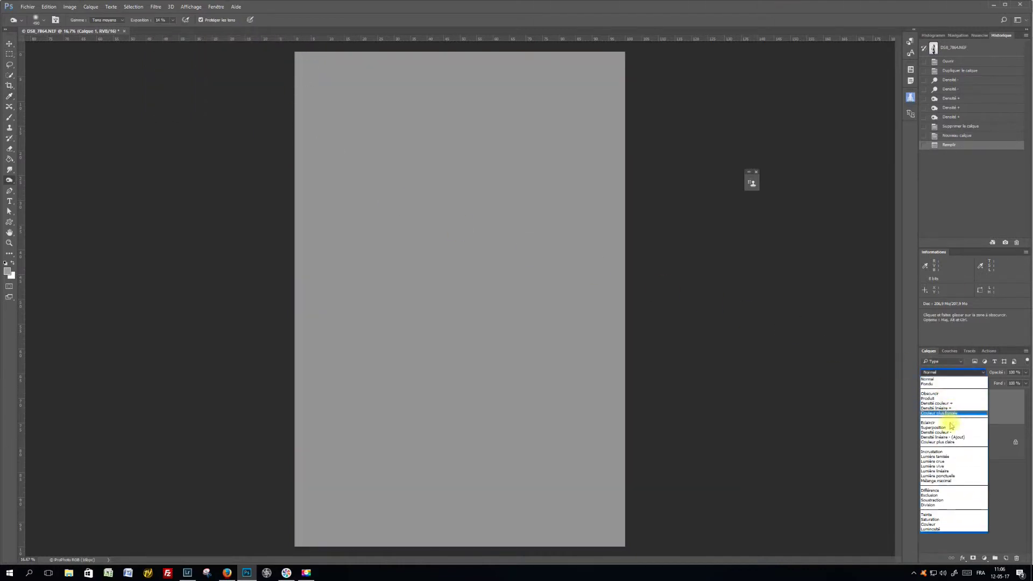
pyautogui.click(947, 454)
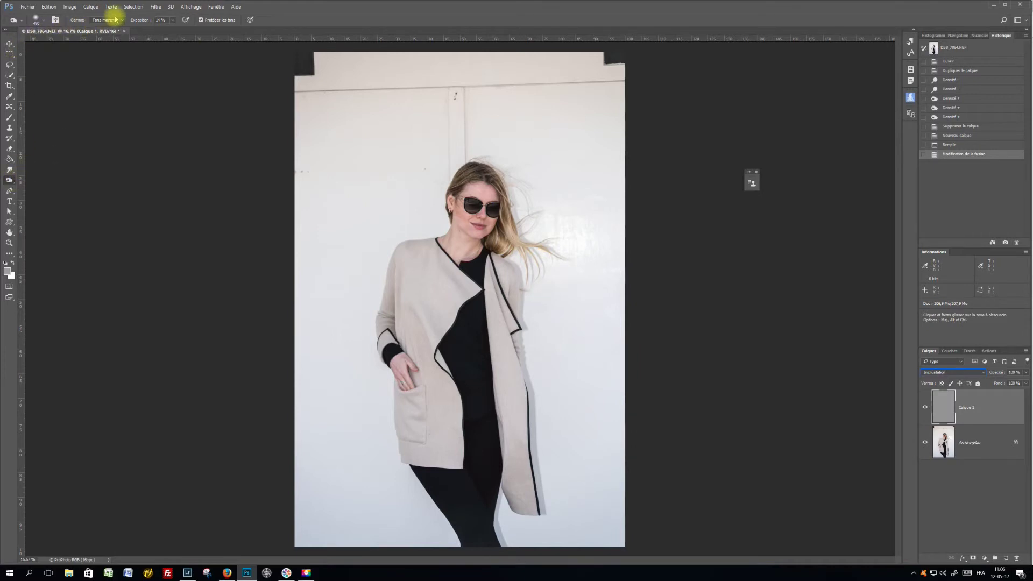
# - On the gray layer, dodge the left side of the woman's head and neck, and burn her windblown hair and the coat panel below it
pyautogui.rightClick(15, 182)
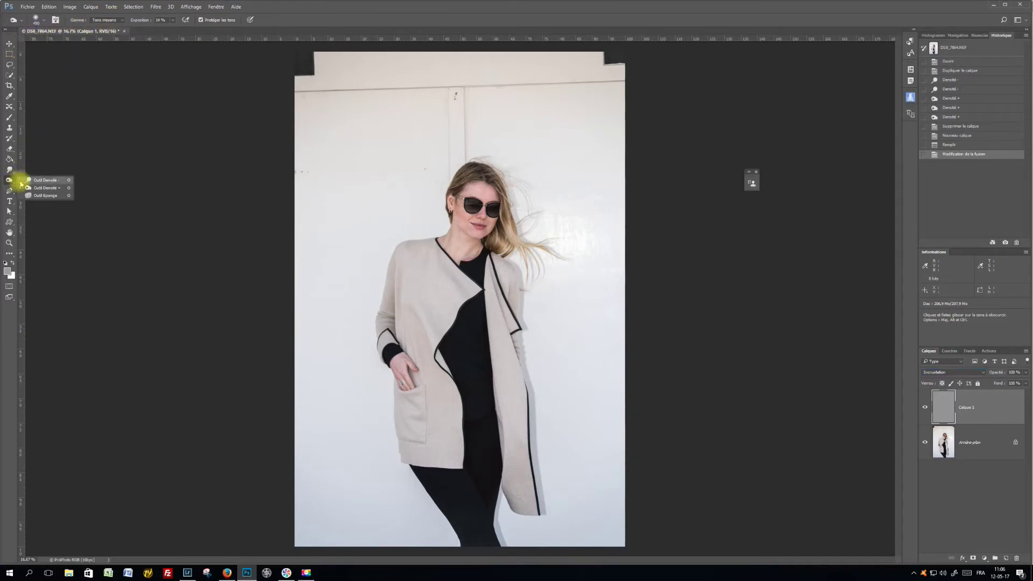
pyautogui.click(48, 181)
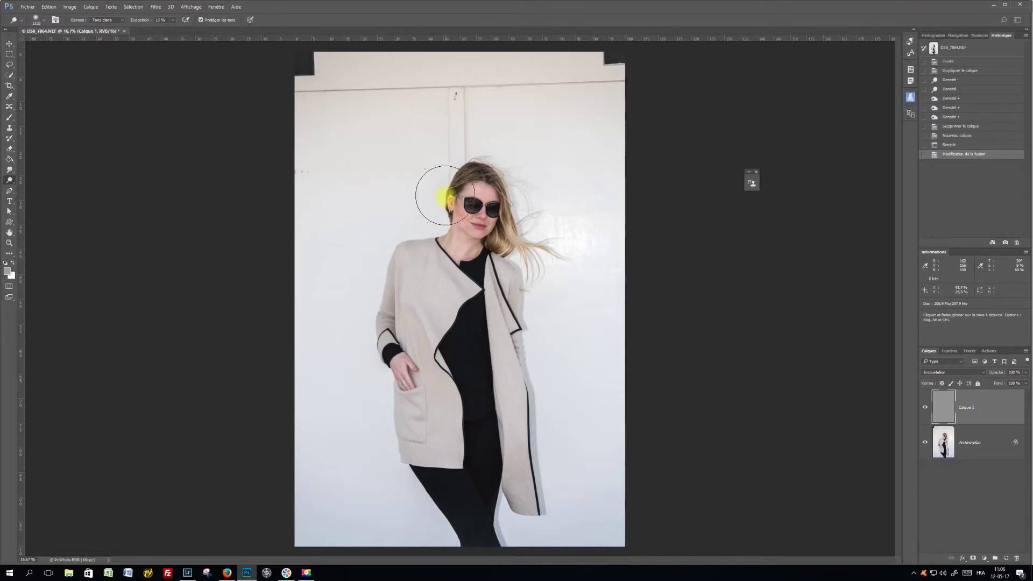
pyautogui.moveTo(449, 178)
pyautogui.mouseDown()
pyautogui.moveTo(446, 222)
pyautogui.moveTo(454, 173)
pyautogui.moveTo(438, 244)
pyautogui.moveTo(452, 172)
pyautogui.moveTo(438, 275)
pyautogui.mouseUp()
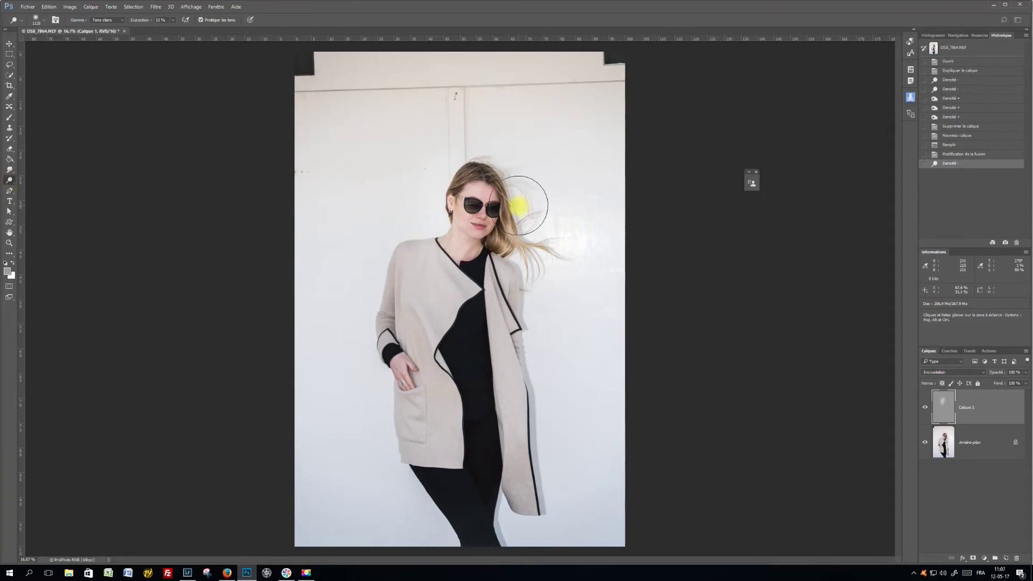
pyautogui.press('alt')
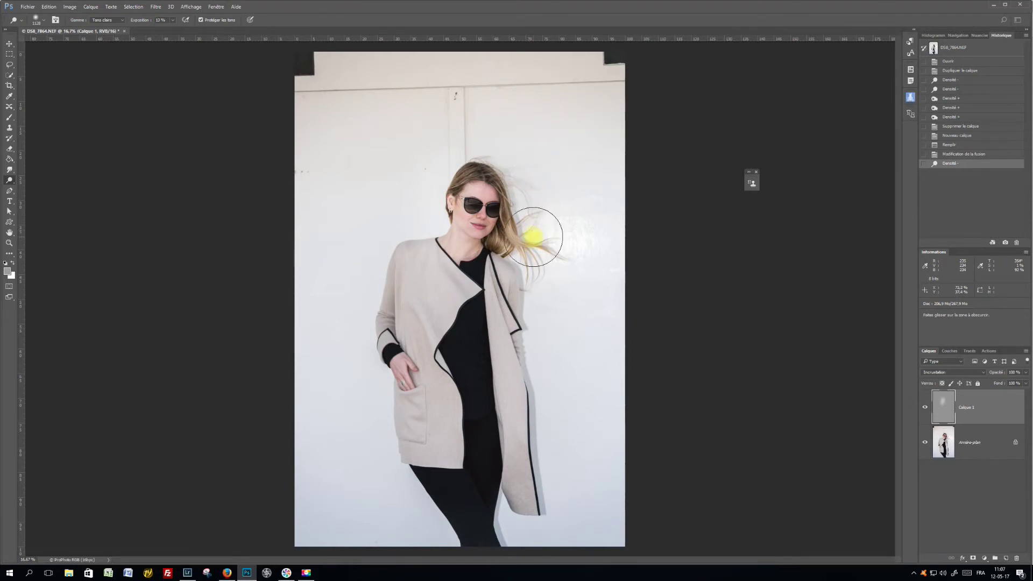
pyautogui.moveTo(532, 237)
pyautogui.mouseDown()
pyautogui.moveTo(508, 247)
pyautogui.moveTo(513, 188)
pyautogui.moveTo(511, 272)
pyautogui.moveTo(435, 200)
pyautogui.moveTo(521, 219)
pyautogui.moveTo(400, 203)
pyautogui.moveTo(507, 229)
pyautogui.moveTo(374, 204)
pyautogui.moveTo(544, 237)
pyautogui.moveTo(363, 191)
pyautogui.moveTo(352, 200)
pyautogui.moveTo(449, 251)
pyautogui.moveTo(451, 238)
pyautogui.moveTo(432, 237)
pyautogui.moveTo(457, 176)
pyautogui.moveTo(453, 234)
pyautogui.moveTo(455, 181)
pyautogui.moveTo(439, 224)
pyautogui.moveTo(517, 197)
pyautogui.moveTo(512, 179)
pyautogui.moveTo(511, 276)
pyautogui.moveTo(526, 187)
pyautogui.moveTo(525, 253)
pyautogui.moveTo(526, 184)
pyautogui.moveTo(503, 375)
pyautogui.moveTo(511, 356)
pyautogui.moveTo(537, 447)
pyautogui.moveTo(552, 430)
pyautogui.moveTo(539, 339)
pyautogui.moveTo(421, 323)
pyautogui.moveTo(580, 341)
pyautogui.moveTo(546, 331)
pyautogui.moveTo(541, 310)
pyautogui.moveTo(379, 278)
pyautogui.moveTo(510, 282)
pyautogui.moveTo(936, 433)
pyautogui.mouseUp()
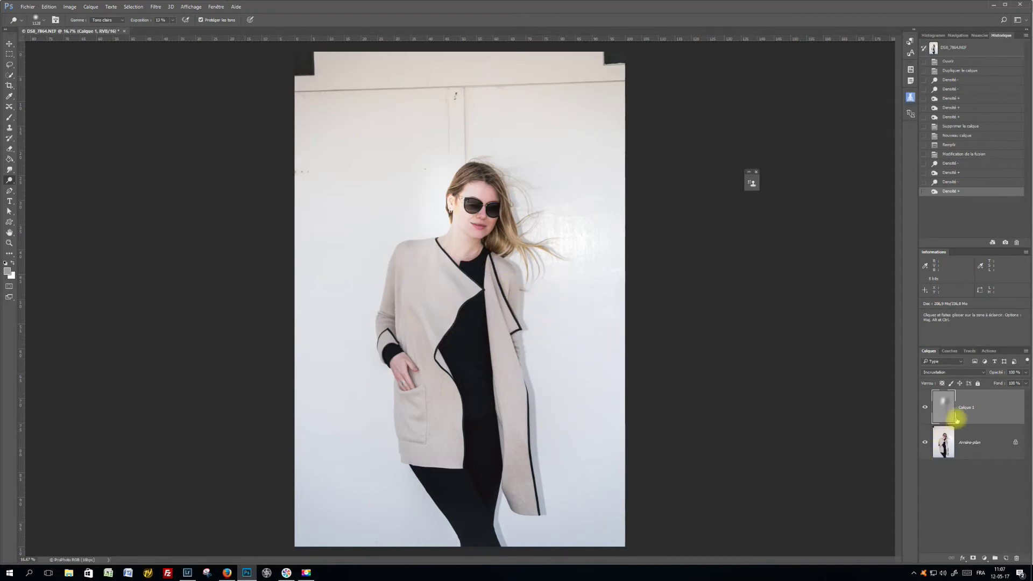
pyautogui.press('alt')
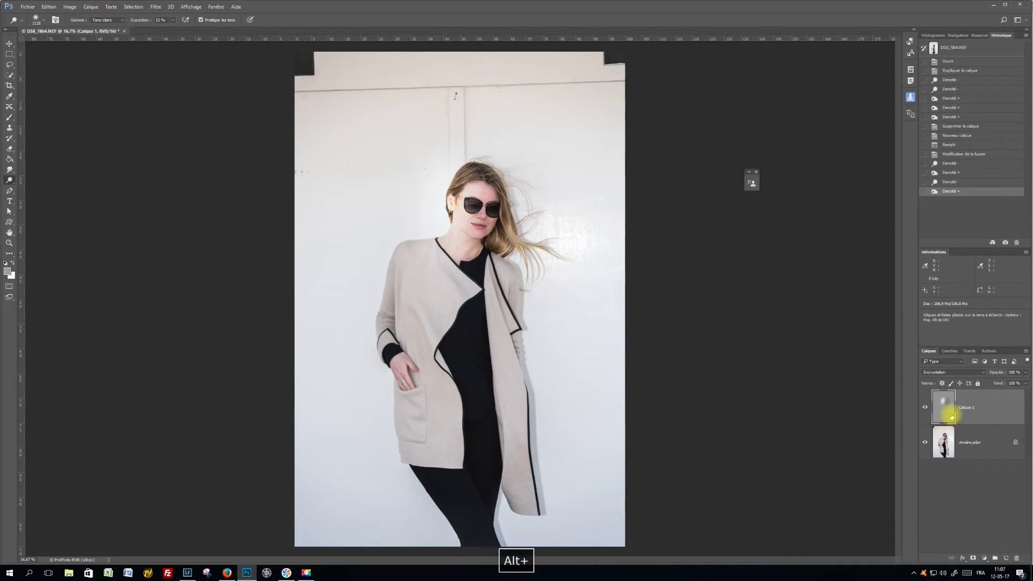
pyautogui.moveTo(952, 416); pyautogui.dragTo(947, 415)
pyautogui.press('alt')
pyautogui.moveTo(940, 415)
pyautogui.mouseDown()
pyautogui.moveTo(961, 423)
pyautogui.moveTo(933, 430)
pyautogui.mouseUp()
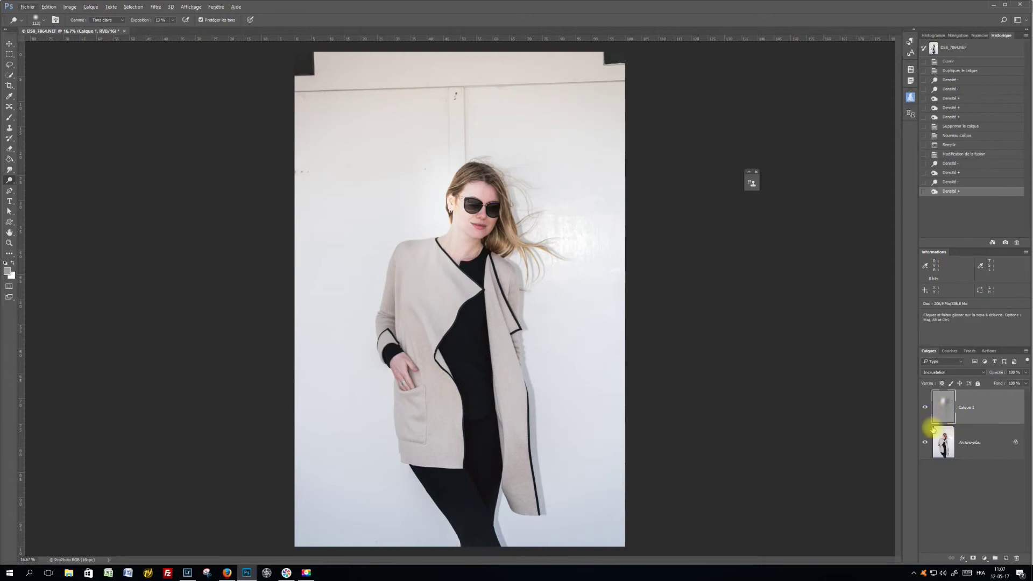
# - Temporarily set the gray layer's blend mode to Normal to inspect the dodge and burn marks, and restore Incrustation
pyautogui.click(952, 372)
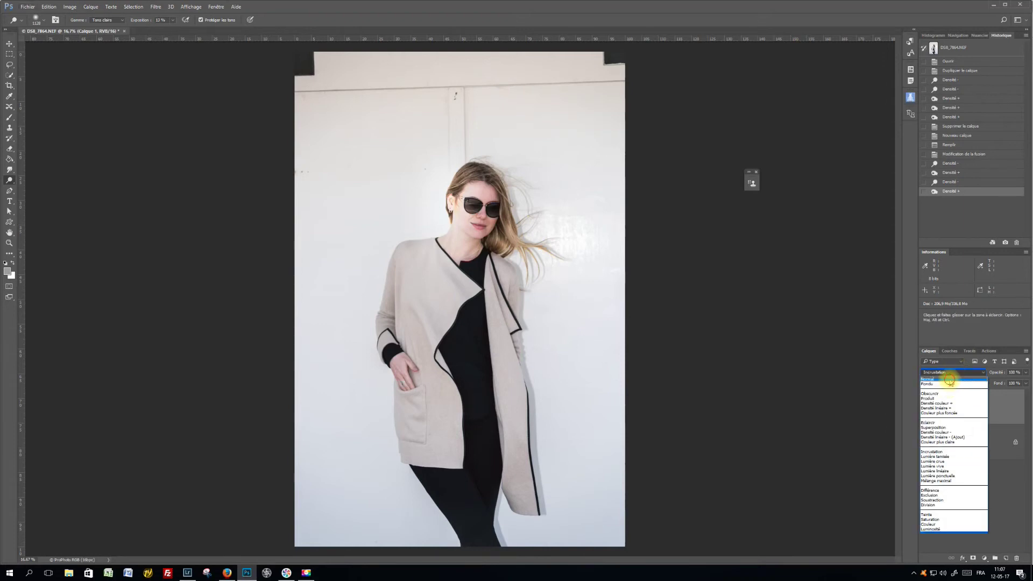
pyautogui.click(947, 376)
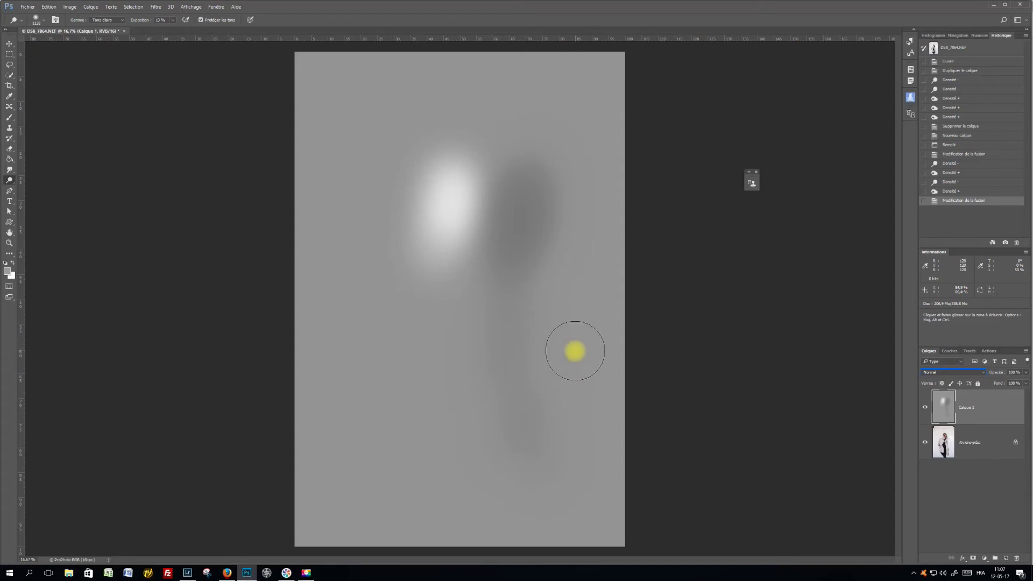
pyautogui.press('Escape')
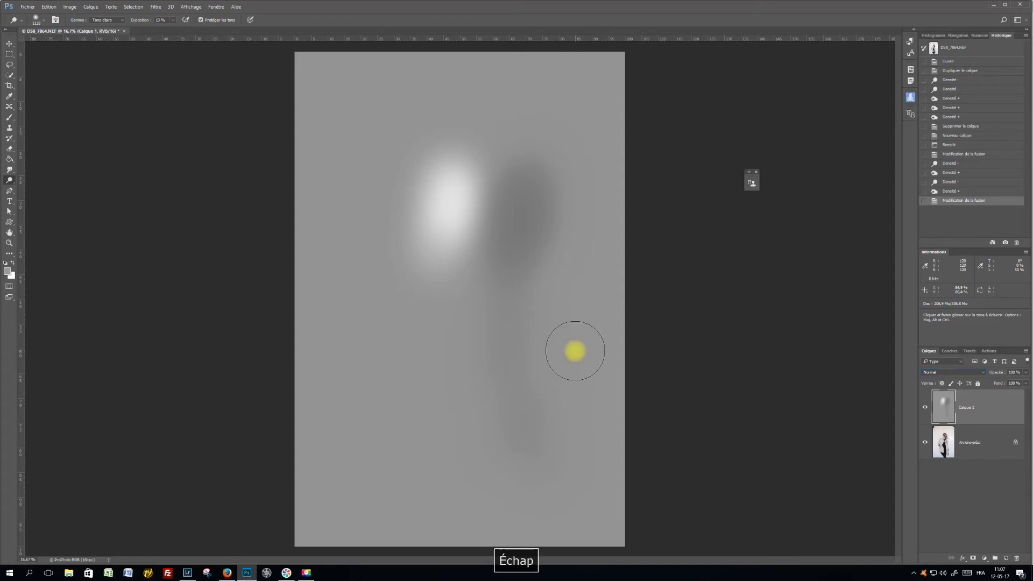
pyautogui.click(952, 372)
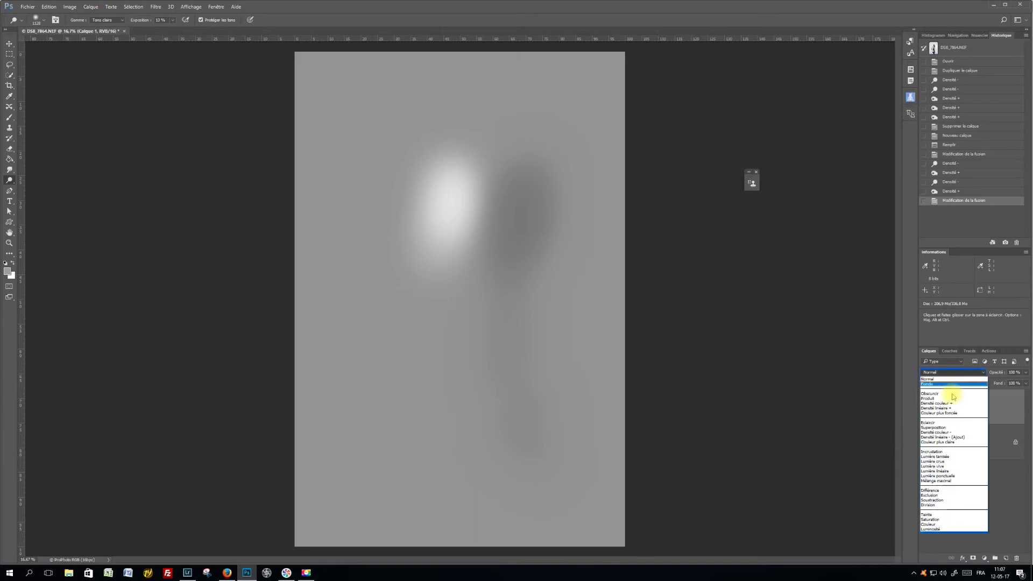
pyautogui.click(949, 452)
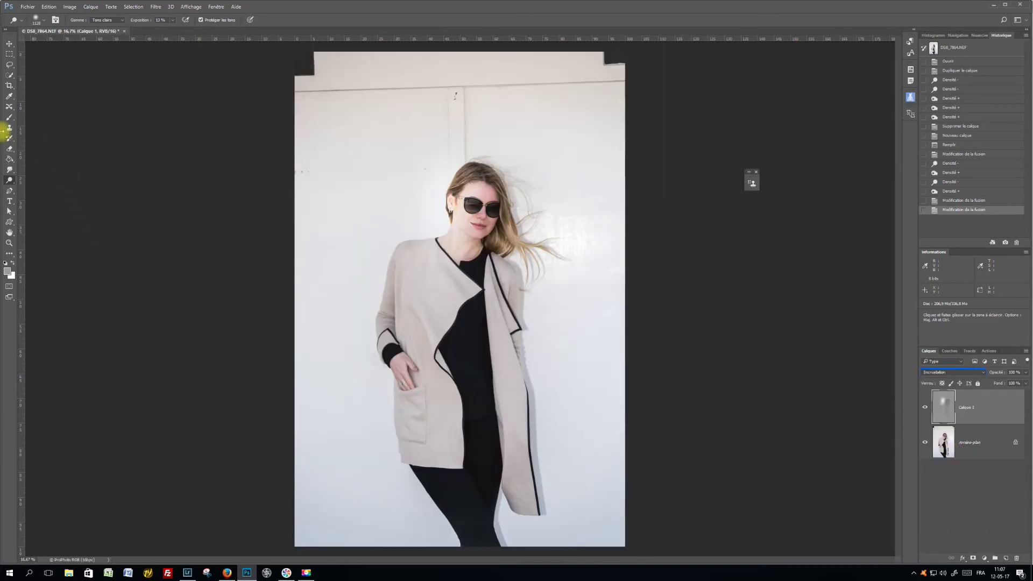
# - Paint black on the coat's front below the shoulder with the Brush tool at about 22 % opacity to darken it
pyautogui.click(8, 119)
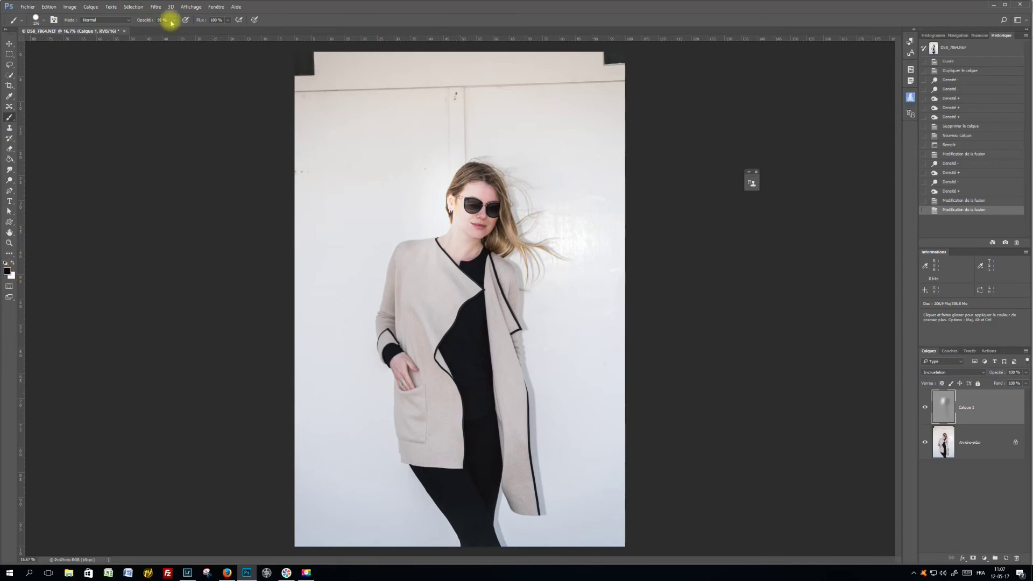
pyautogui.moveTo(175, 25); pyautogui.dragTo(148, 32)
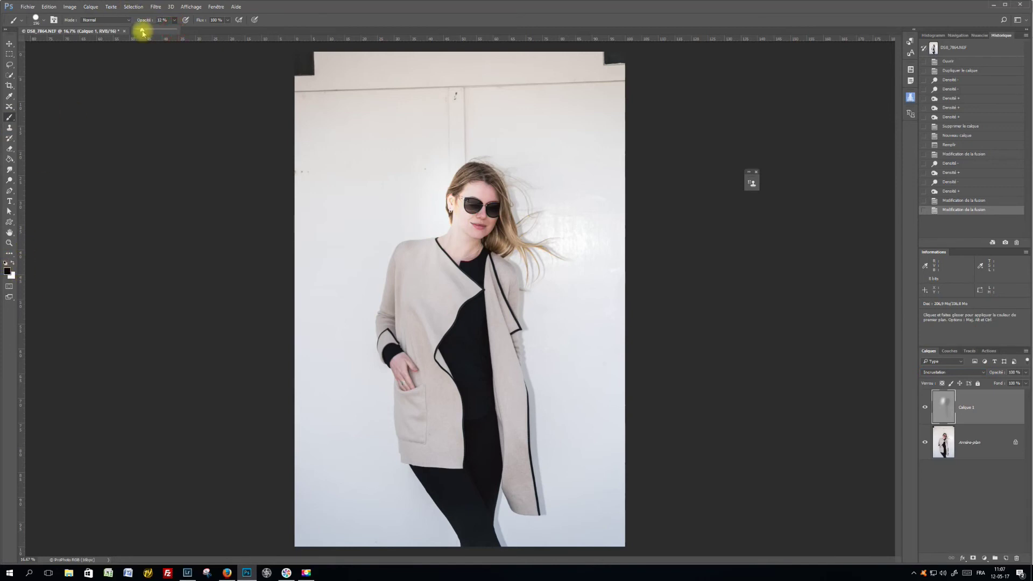
pyautogui.click(423, 312)
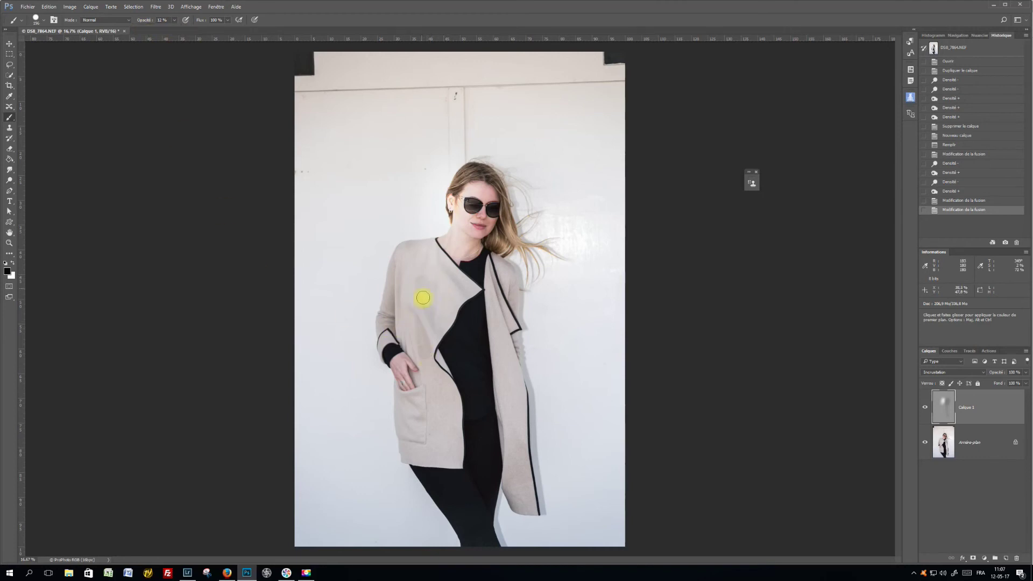
pyautogui.click(428, 312)
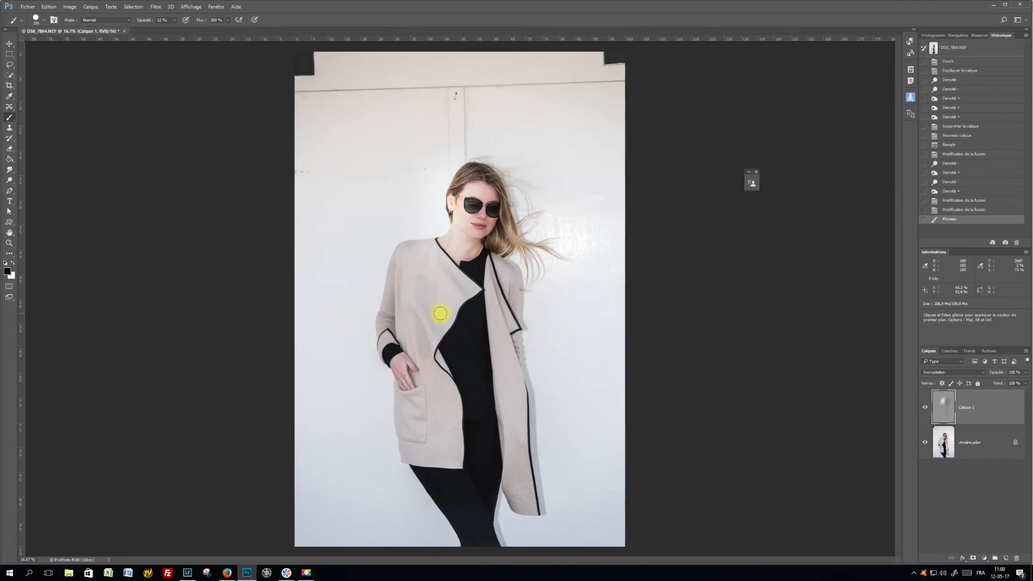
# - Swap the brush color to white and paint over the coat's opposite panel and the woman's face to lighten them
pyautogui.press('x')
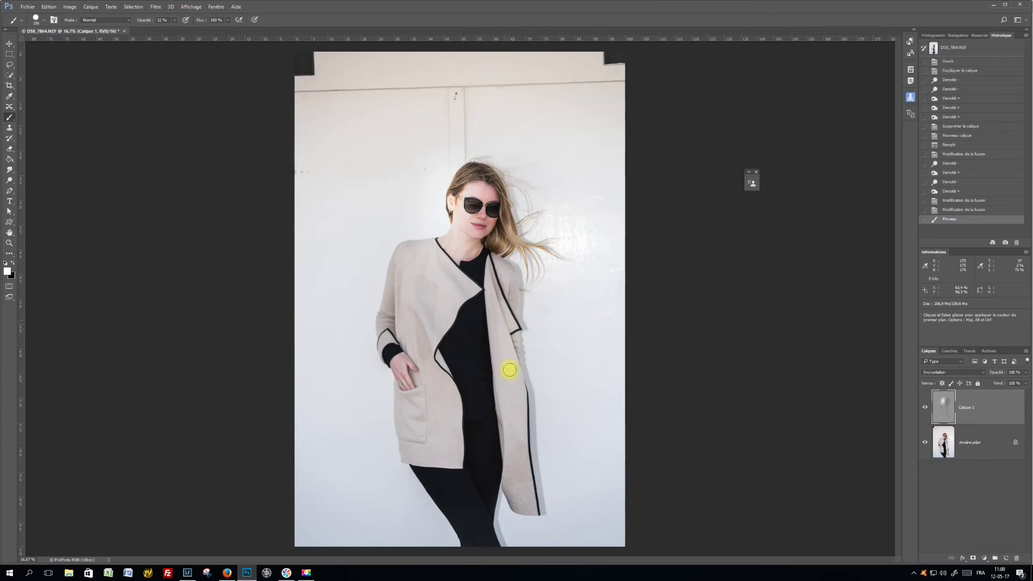
pyautogui.click(509, 343)
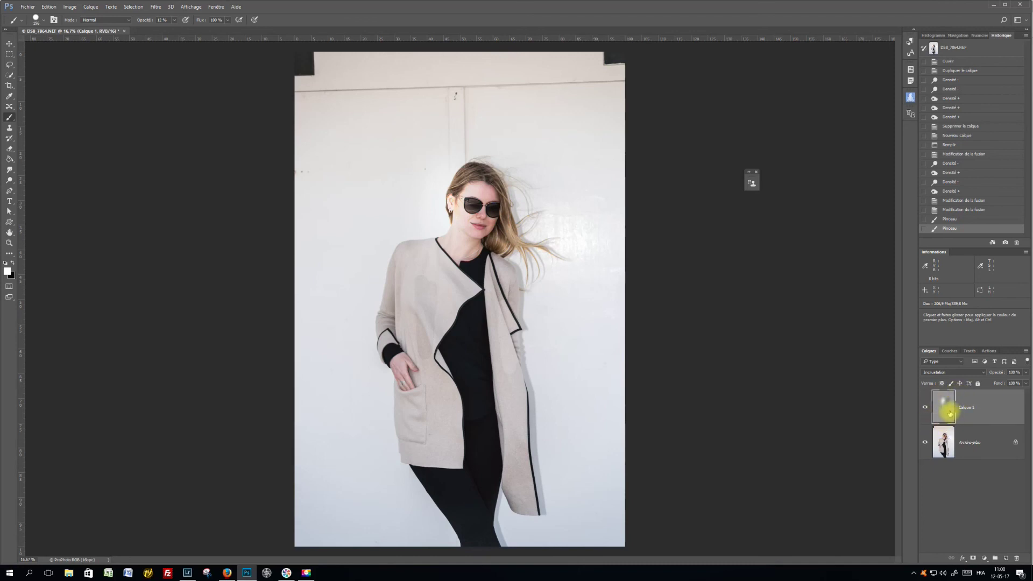
pyautogui.moveTo(480, 228); pyautogui.dragTo(482, 229)
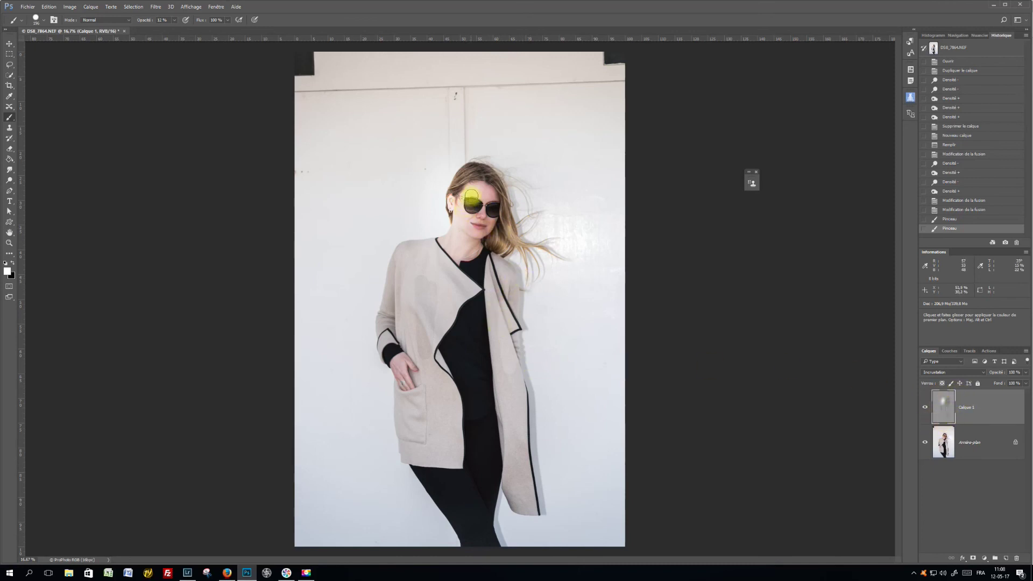